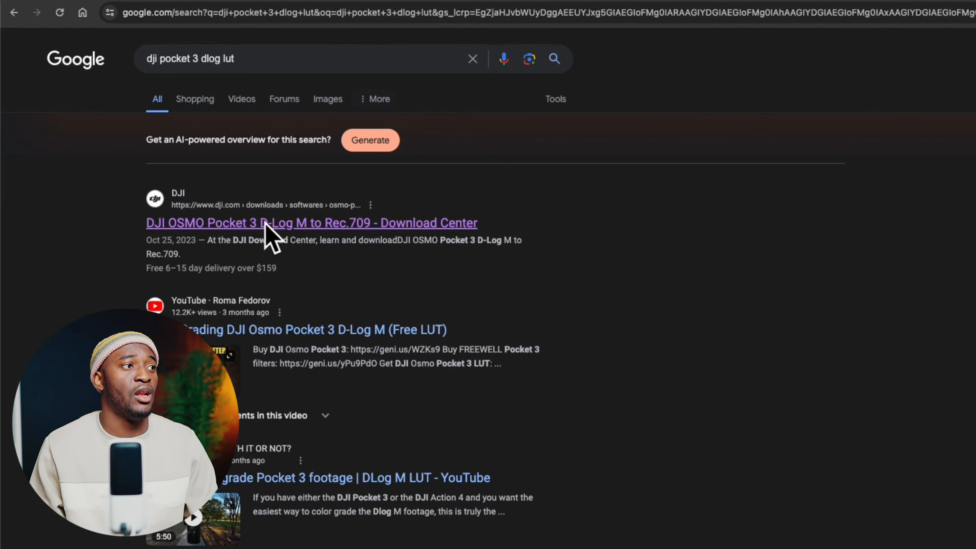
- Open DJI's OSMO Pocket 3 D-Log M to Rec.709 download page and try to save the Mac .cube LUT to the Desktop
{"action": "left_click", "coordinate": [299, 224]}
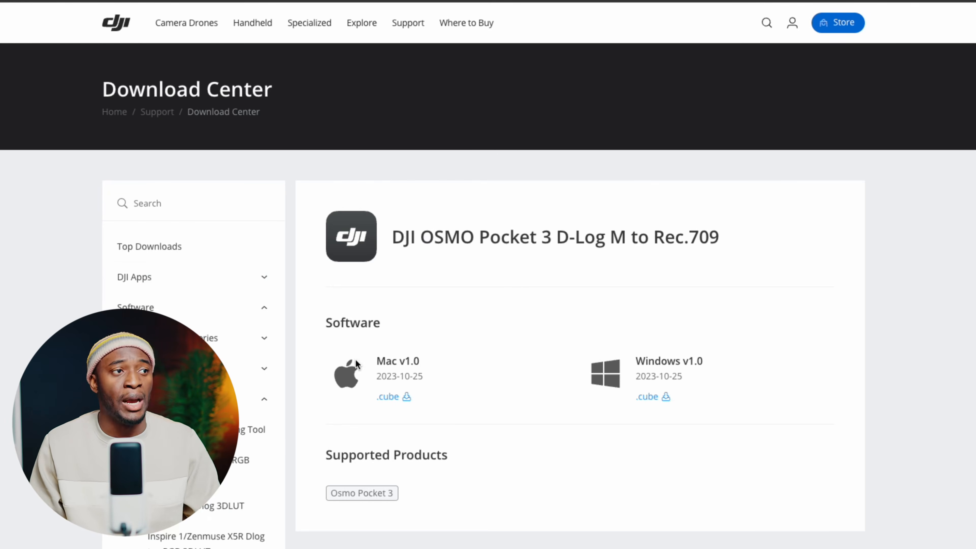
{"action": "left_click", "coordinate": [392, 406]}
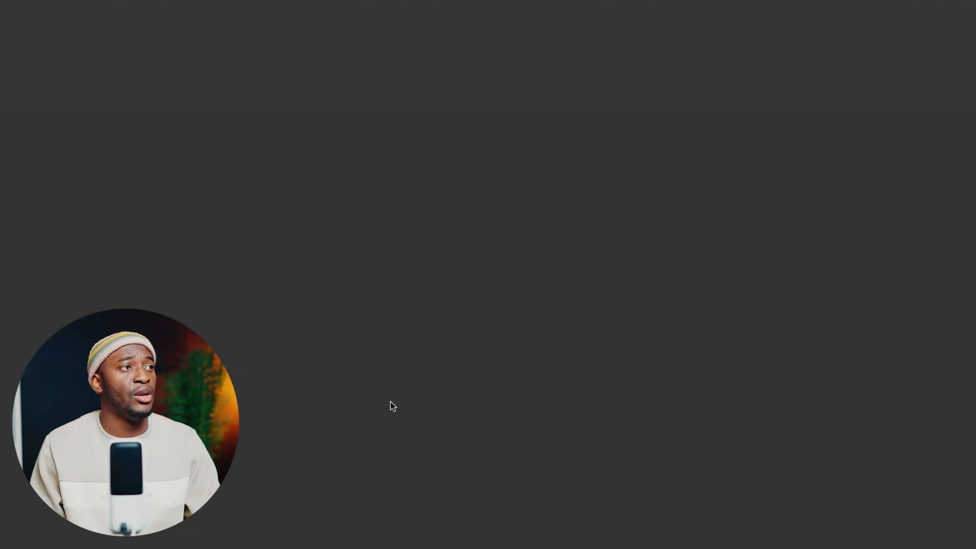
{"action": "left_click", "coordinate": [290, 192]}
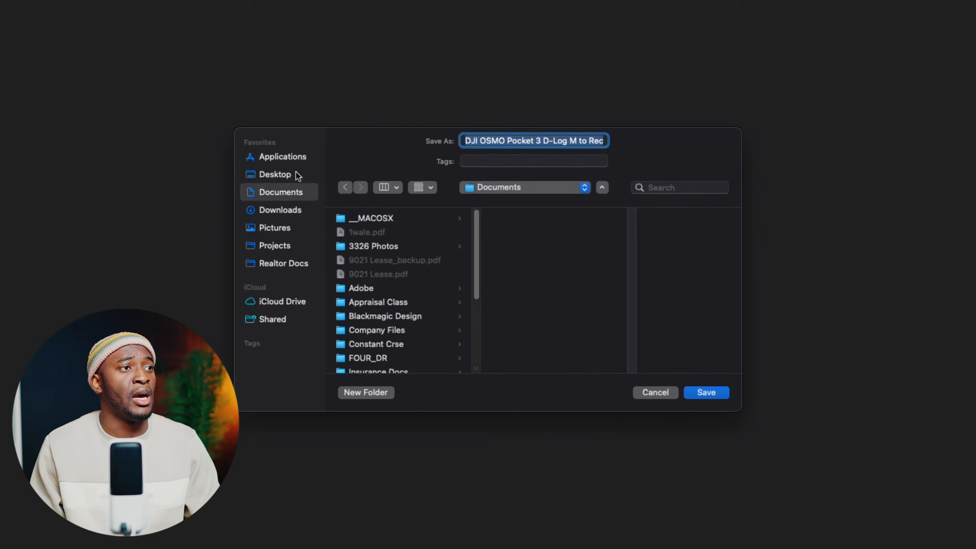
{"action": "left_click", "coordinate": [294, 174]}
{"action": "left_click", "coordinate": [667, 392]}
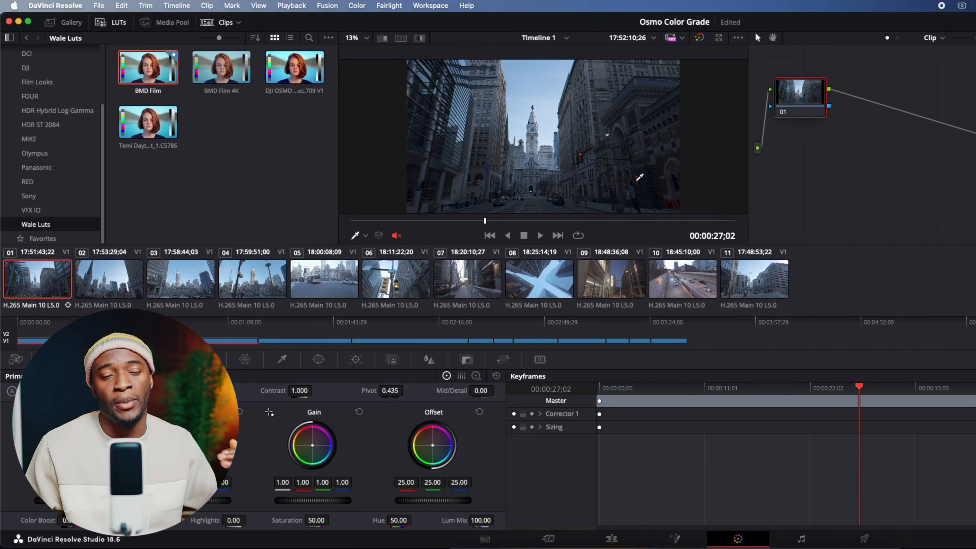
- Apply the DJI OSMO Pocket 3 D-Log M to Rec.709 V1 LUT to the first clip and return to the clip's start
{"action": "left_click", "coordinate": [269, 132]}
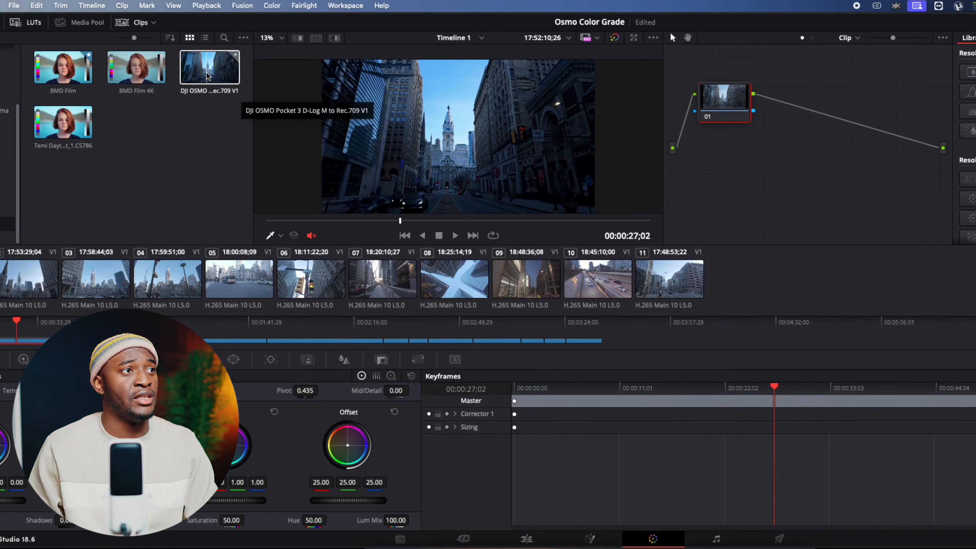
{"action": "left_click_drag", "start_coordinate": [208, 75], "coordinate": [486, 128]}
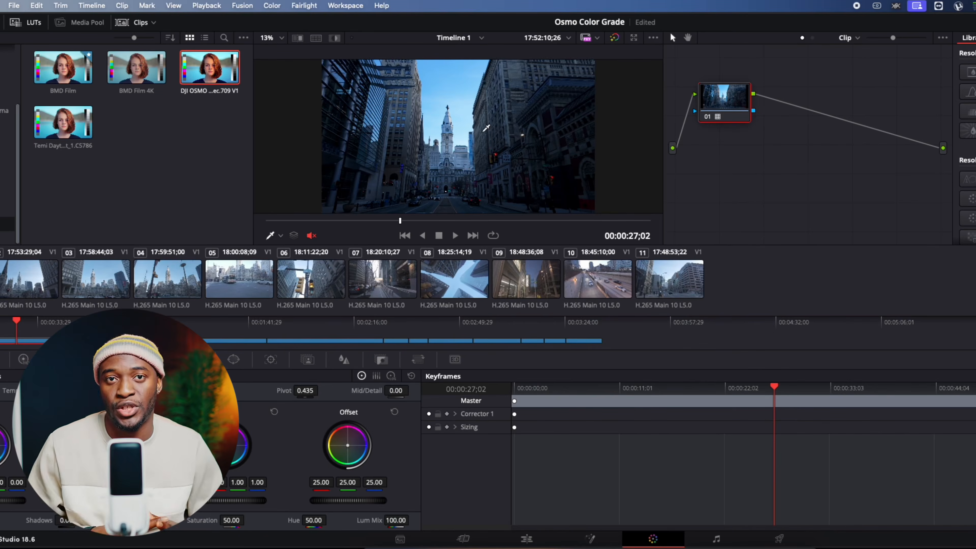
{"action": "key", "text": "Home"}
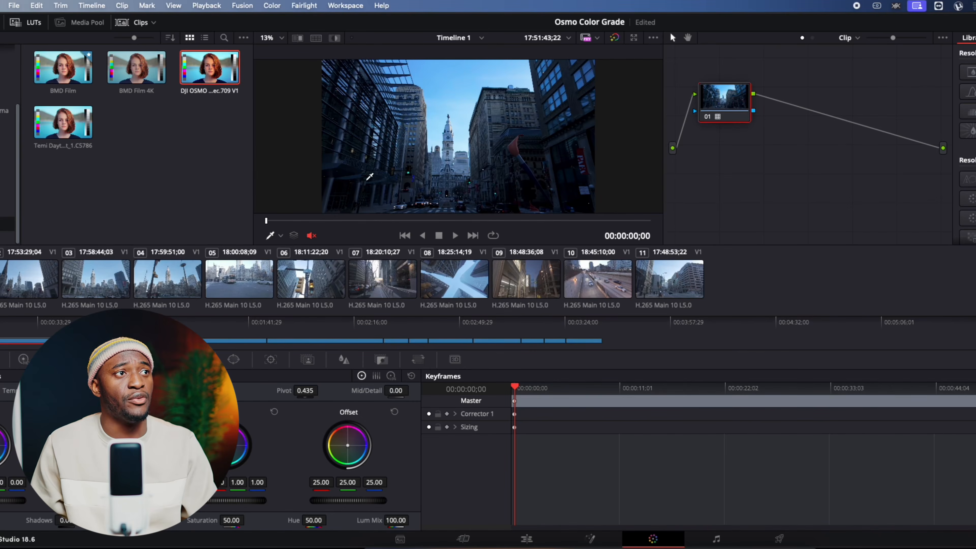
- Add a corrector node in series after node 01 and apply the BMD Film LUT to it
{"action": "right_click", "coordinate": [741, 147]}
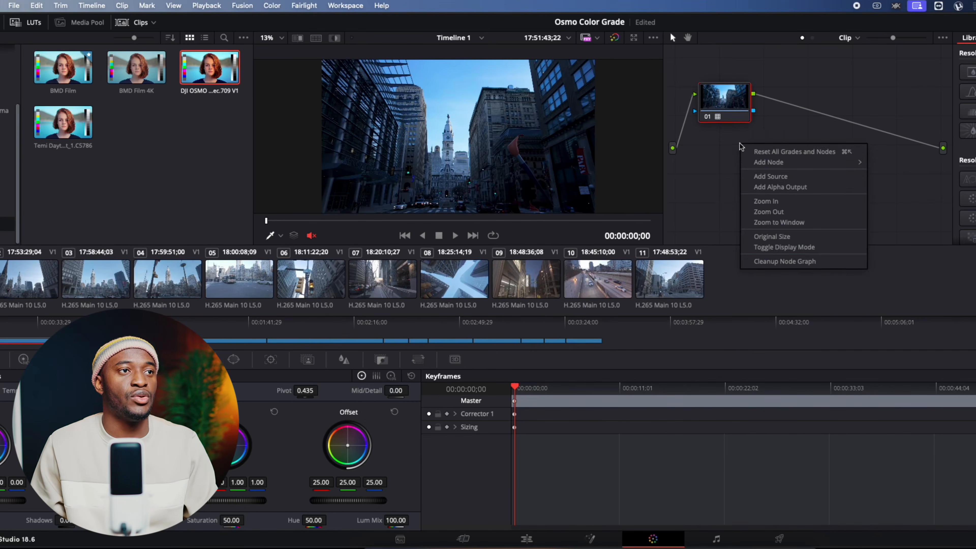
{"action": "mouse_move", "coordinate": [768, 162]}
{"action": "left_click", "coordinate": [898, 164]}
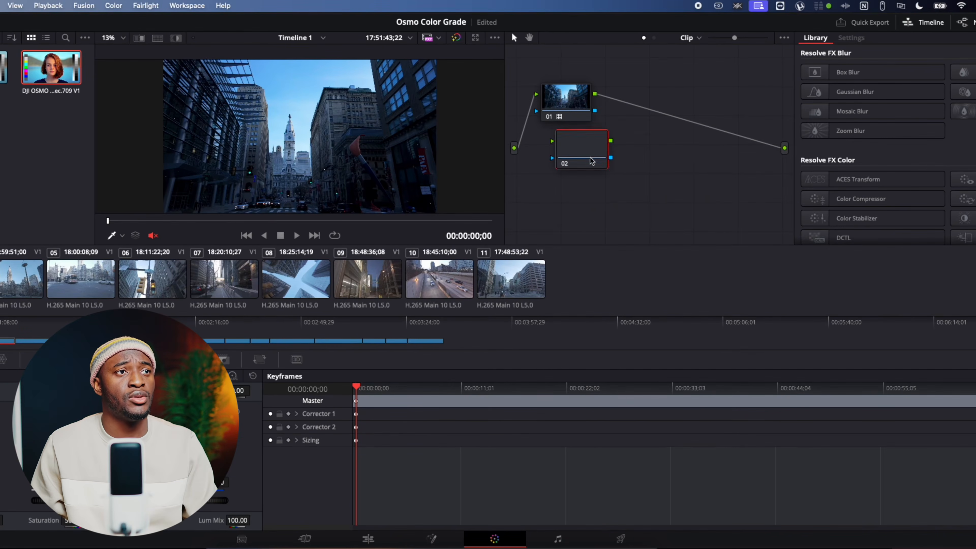
{"action": "left_click_drag", "start_coordinate": [591, 152], "coordinate": [676, 112]}
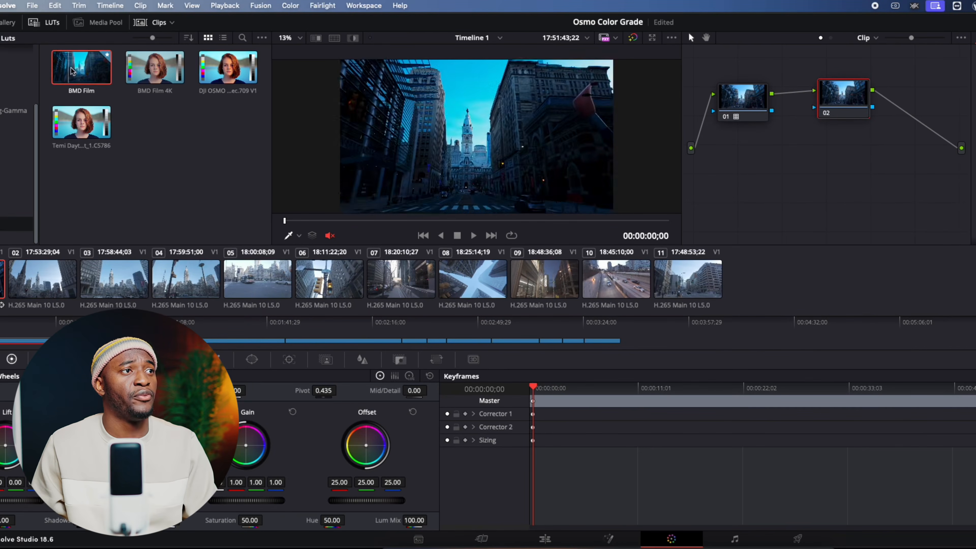
{"action": "left_click_drag", "start_coordinate": [72, 71], "coordinate": [472, 133]}
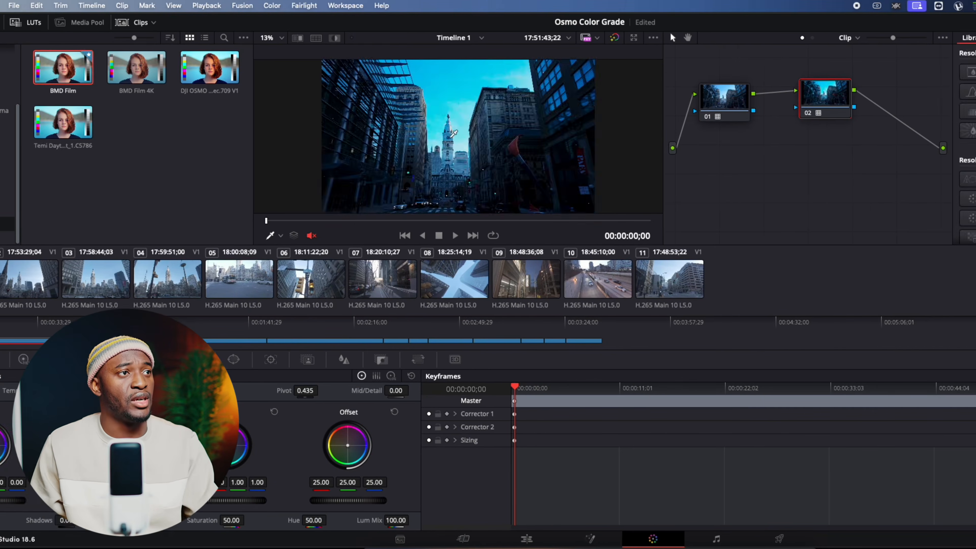
- Play a short stretch of the clip full screen to examine the look with both LUTs
{"action": "key", "text": "super+f"}
{"action": "key", "text": "space"}
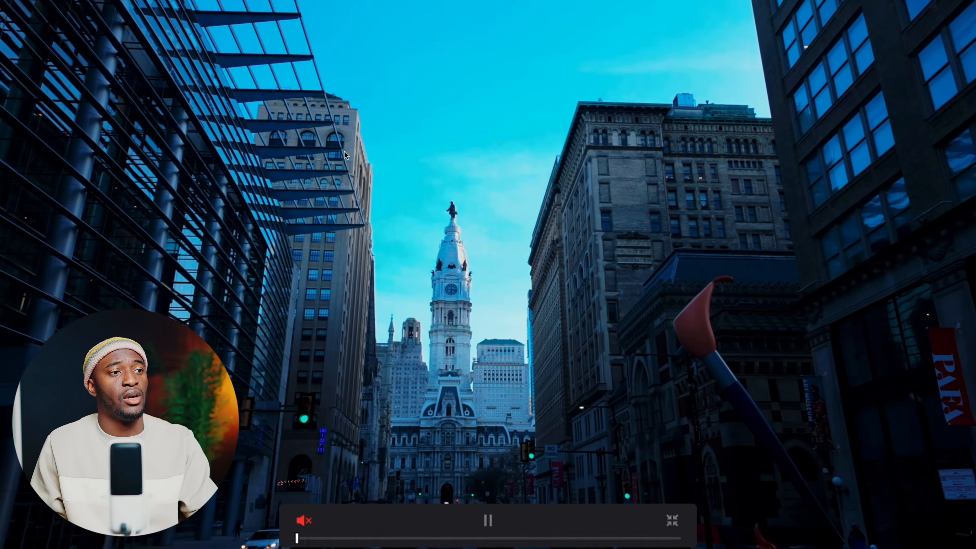
{"action": "key", "text": "space"}
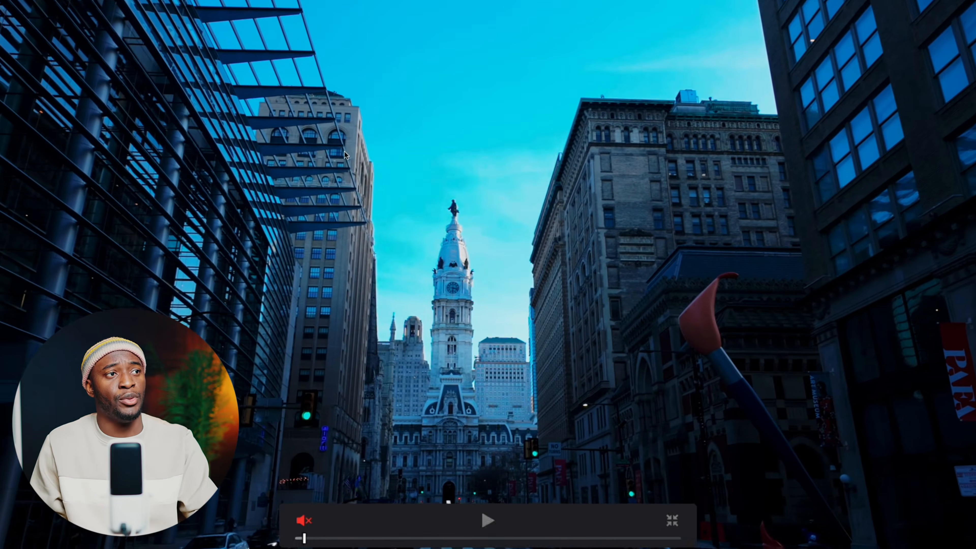
{"action": "key", "text": "super+f"}
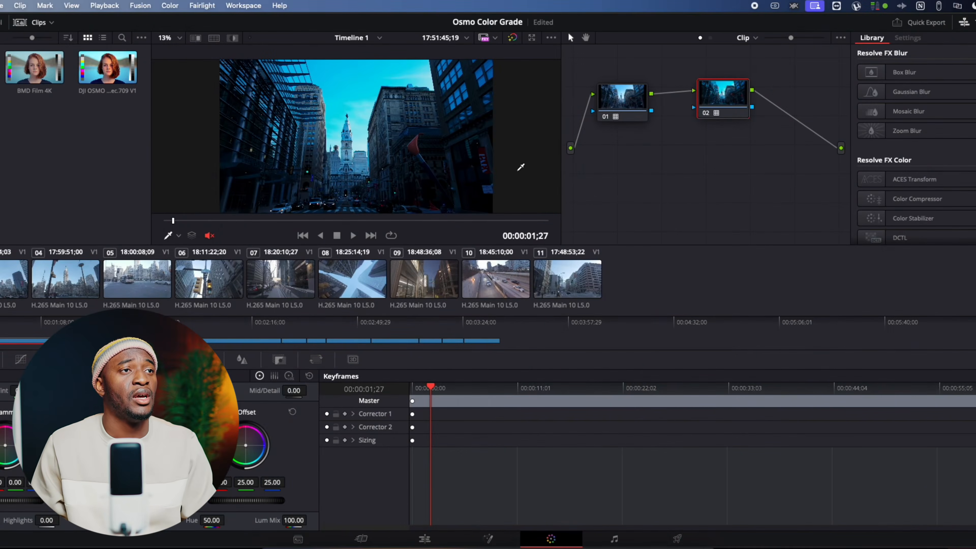
- Reduce the strength of node 02's LUT by setting its Key Output gain to 0.789
{"action": "left_click_drag", "start_coordinate": [719, 97], "coordinate": [700, 91]}
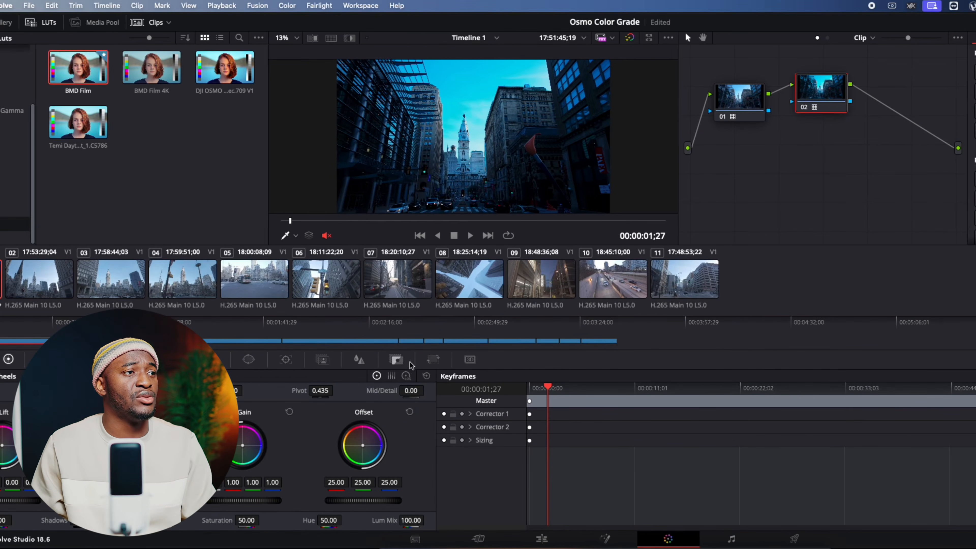
{"action": "left_click", "coordinate": [399, 362]}
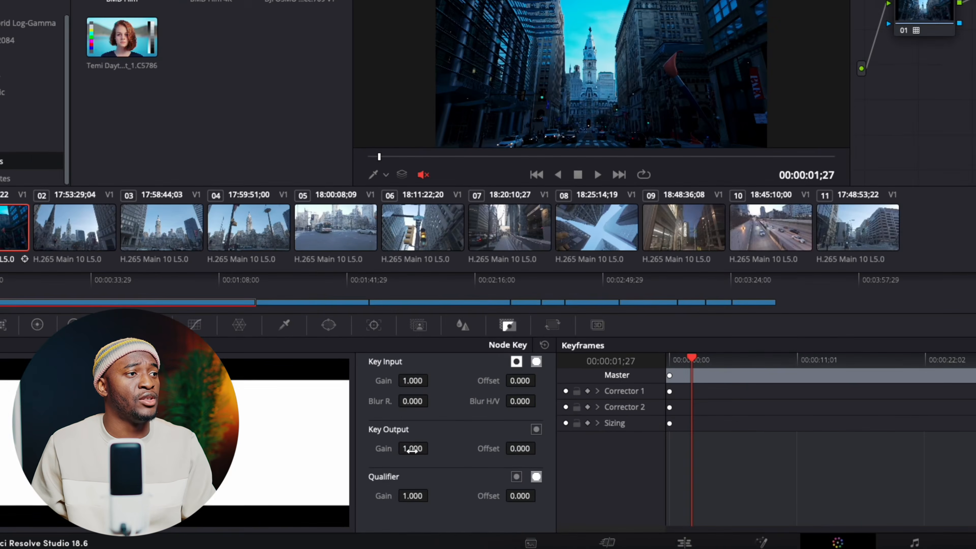
{"action": "left_click_drag", "start_coordinate": [412, 450], "coordinate": [385, 451]}
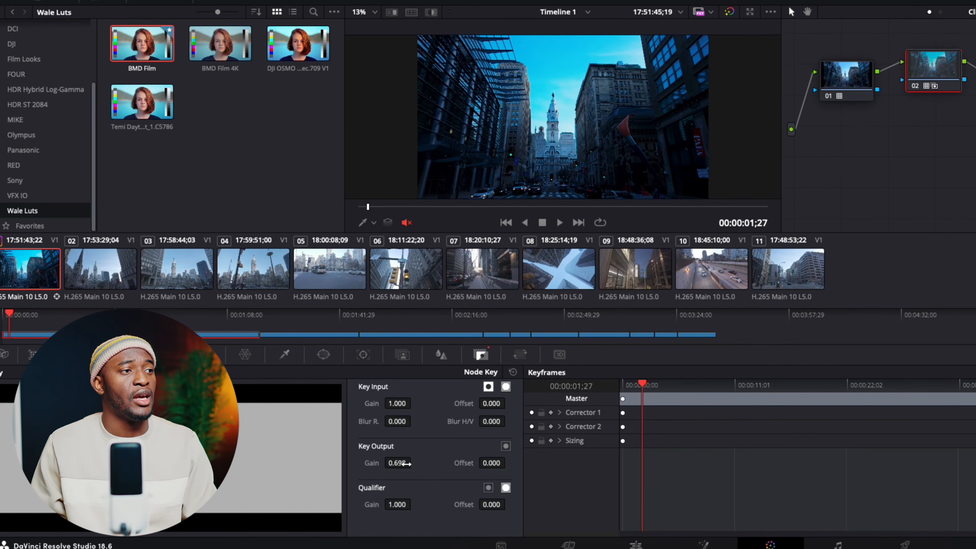
{"action": "left_click_drag", "start_coordinate": [400, 464], "coordinate": [415, 462]}
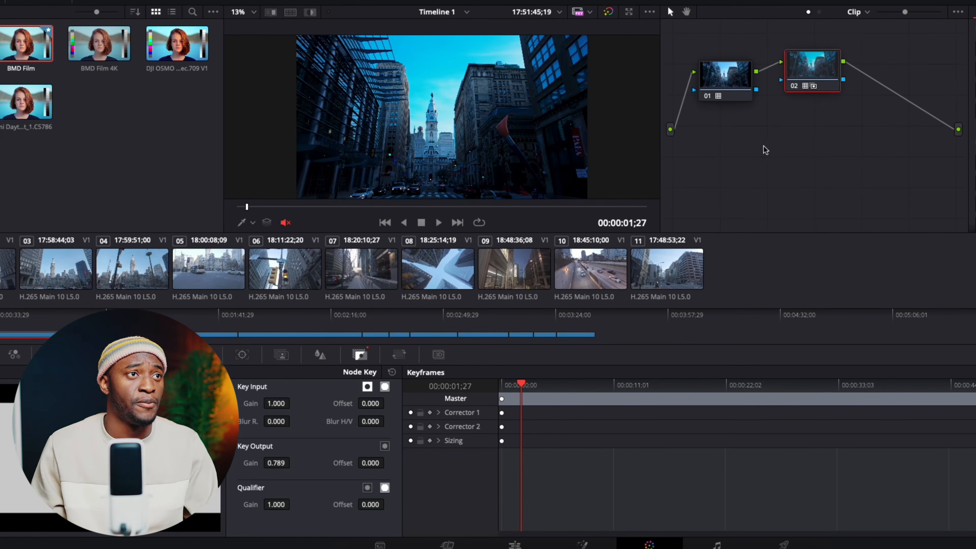
- Add a third corrector node in series after node 02 and rearrange the nodes to make room for it
{"action": "right_click", "coordinate": [842, 129]}
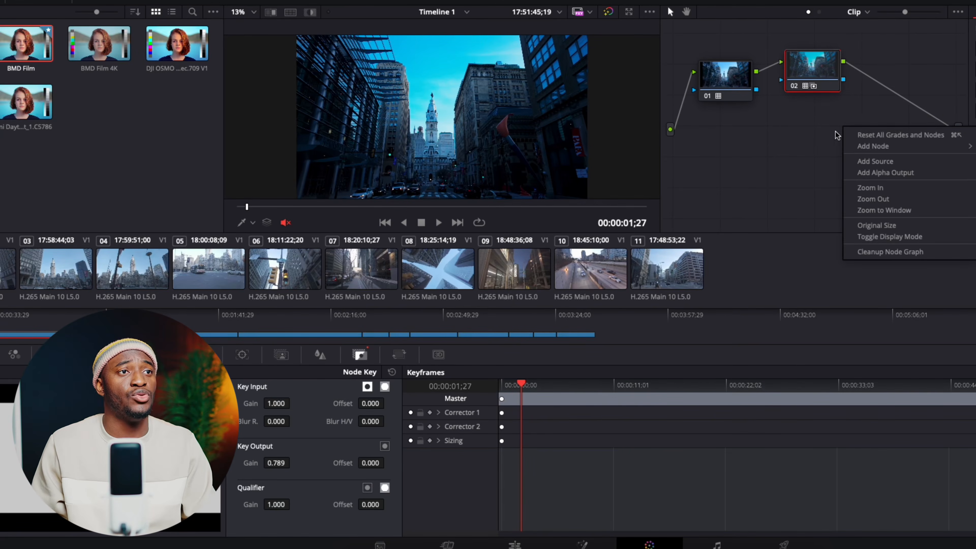
{"action": "left_click", "coordinate": [818, 145]}
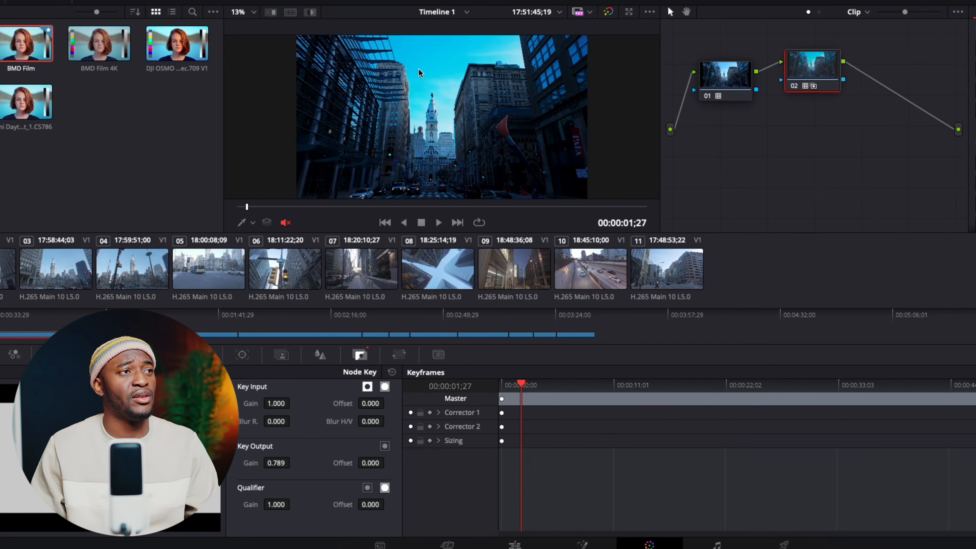
{"action": "right_click", "coordinate": [824, 115]}
{"action": "mouse_move", "coordinate": [769, 134]}
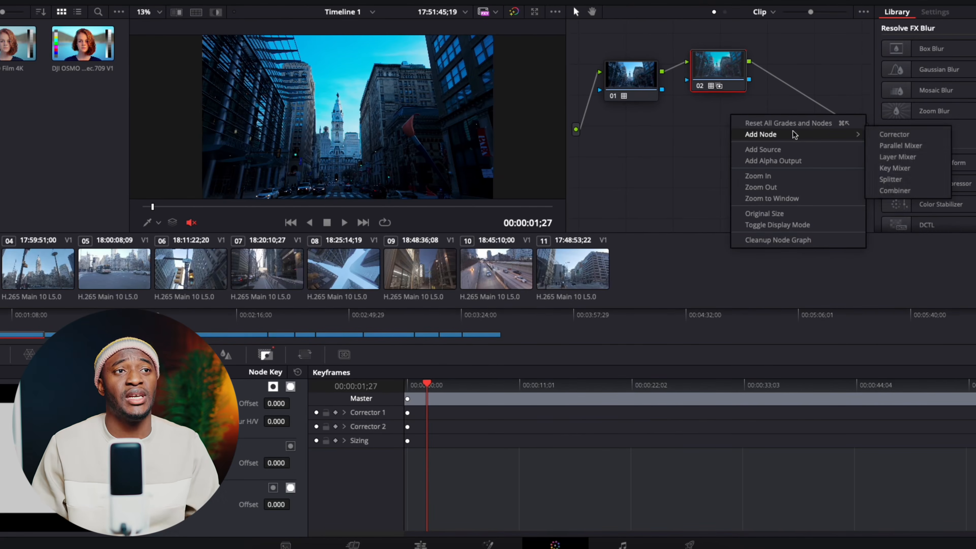
{"action": "left_click", "coordinate": [882, 135]}
{"action": "left_click_drag", "start_coordinate": [698, 129], "coordinate": [791, 102]}
{"action": "left_click_drag", "start_coordinate": [715, 66], "coordinate": [689, 54]}
{"action": "left_click_drag", "start_coordinate": [803, 93], "coordinate": [771, 110]}
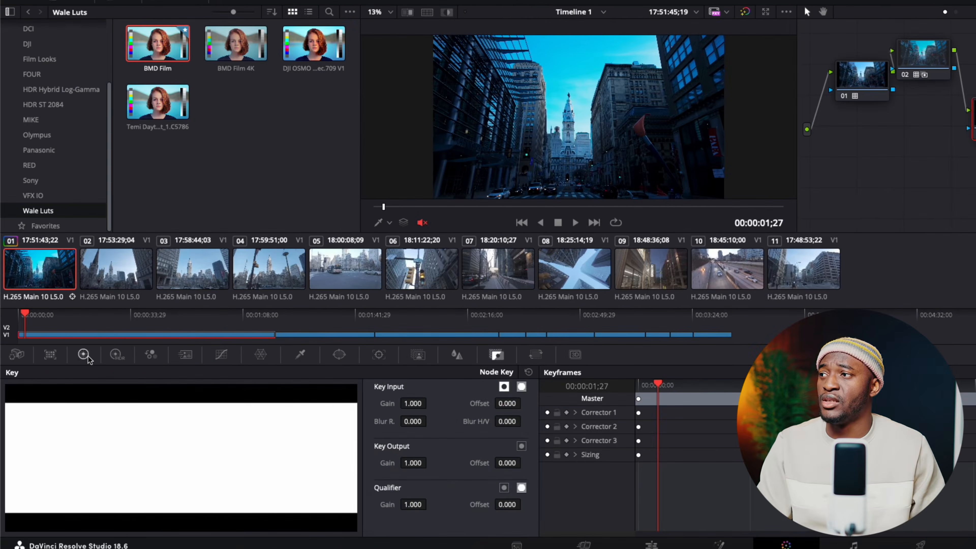
- In the third node's primaries, set Shadows to 64.00 and Highlights to -15.50
{"action": "left_click", "coordinate": [85, 355]}
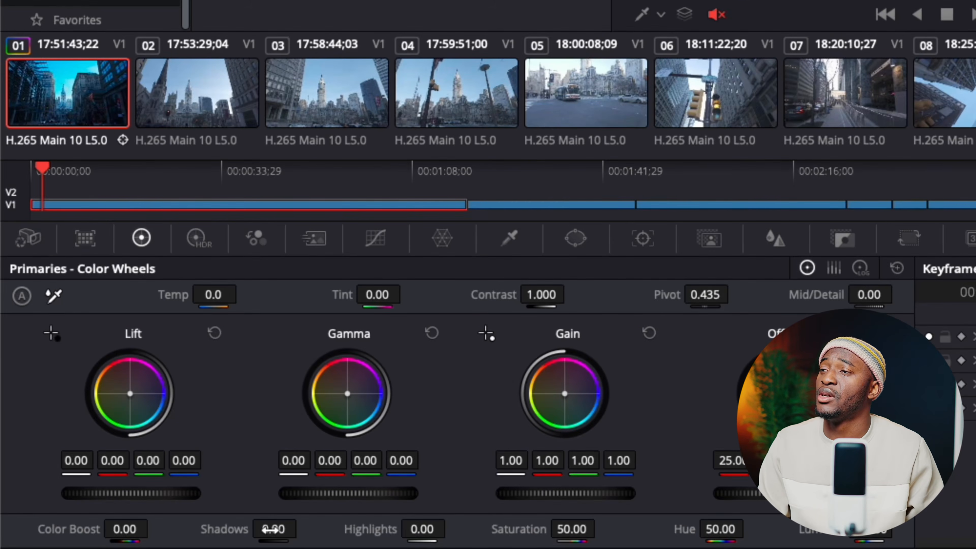
{"action": "left_click_drag", "start_coordinate": [271, 530], "coordinate": [335, 528]}
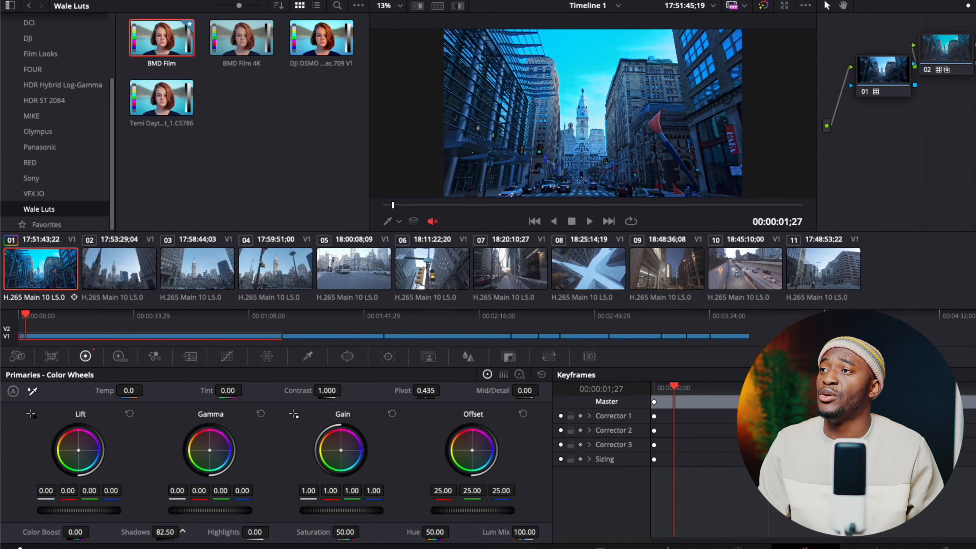
{"action": "left_click_drag", "start_coordinate": [183, 531], "coordinate": [183, 531]}
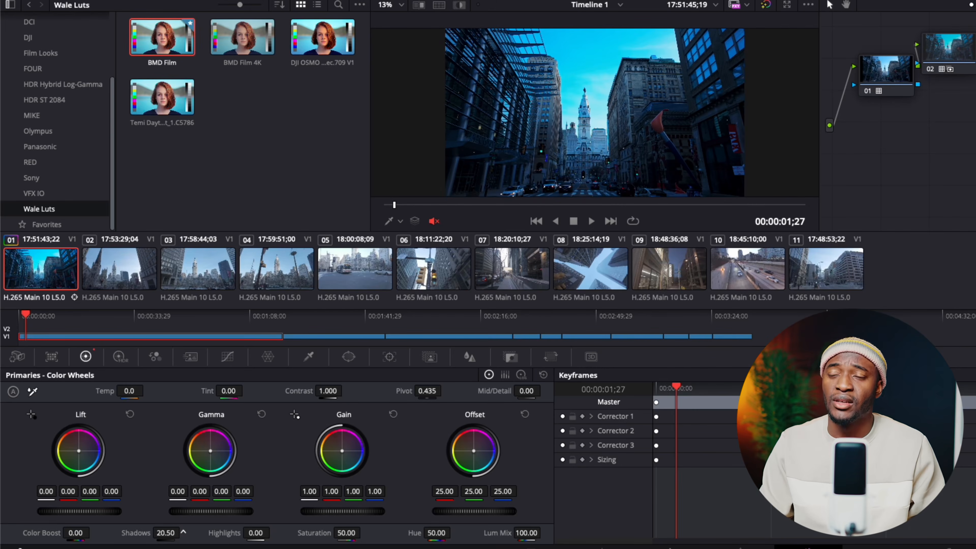
{"action": "left_click_drag", "start_coordinate": [183, 530], "coordinate": [183, 530]}
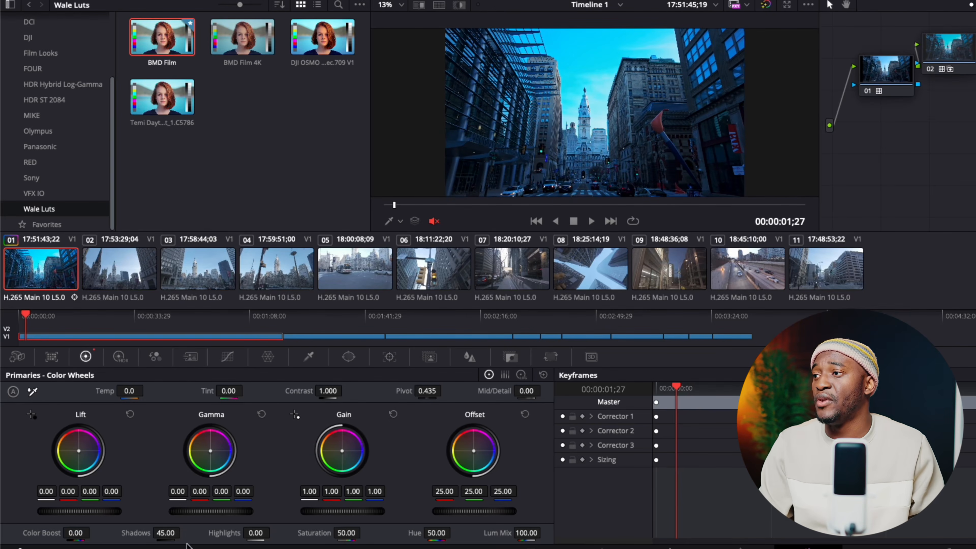
{"action": "left_click_drag", "start_coordinate": [183, 532], "coordinate": [184, 531]}
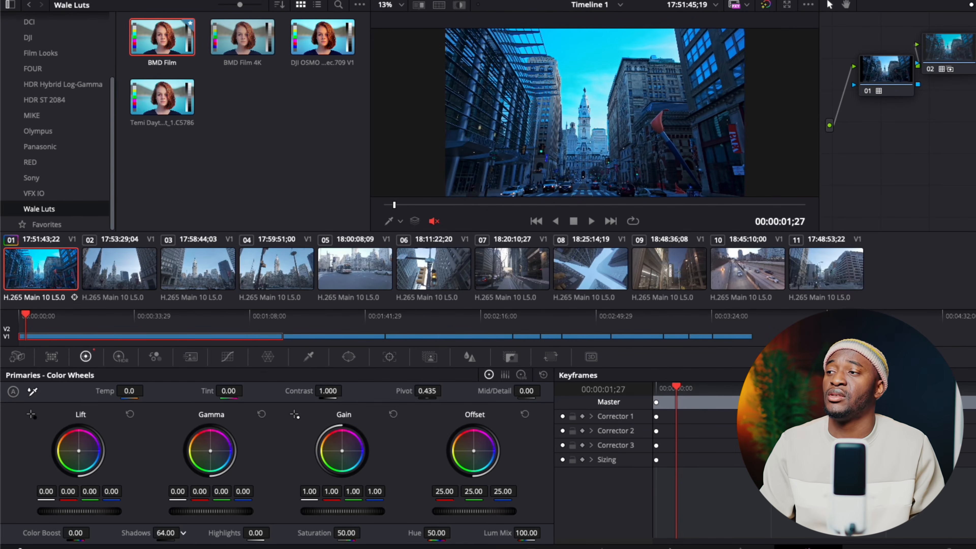
{"action": "left_click_drag", "start_coordinate": [184, 532], "coordinate": [183, 532]}
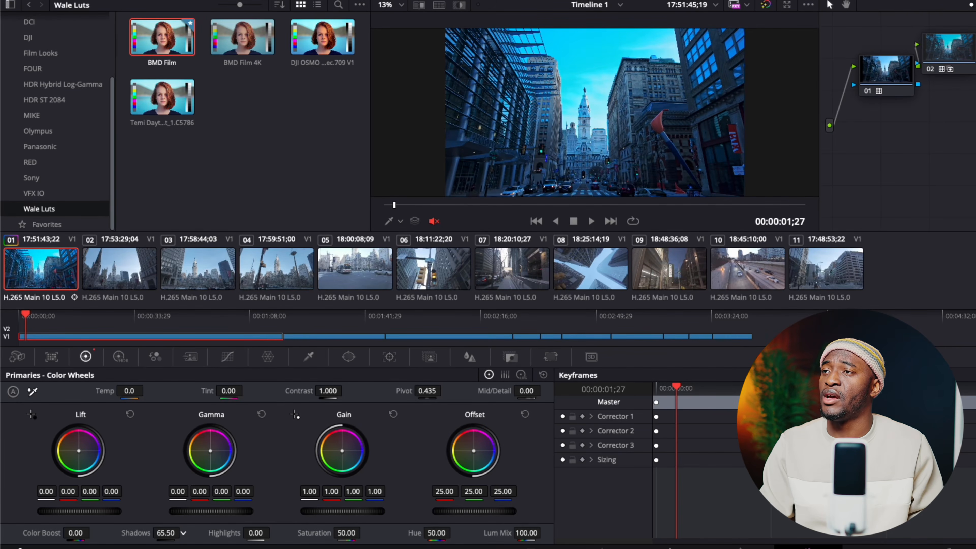
{"action": "left_click_drag", "start_coordinate": [183, 533], "coordinate": [184, 533]}
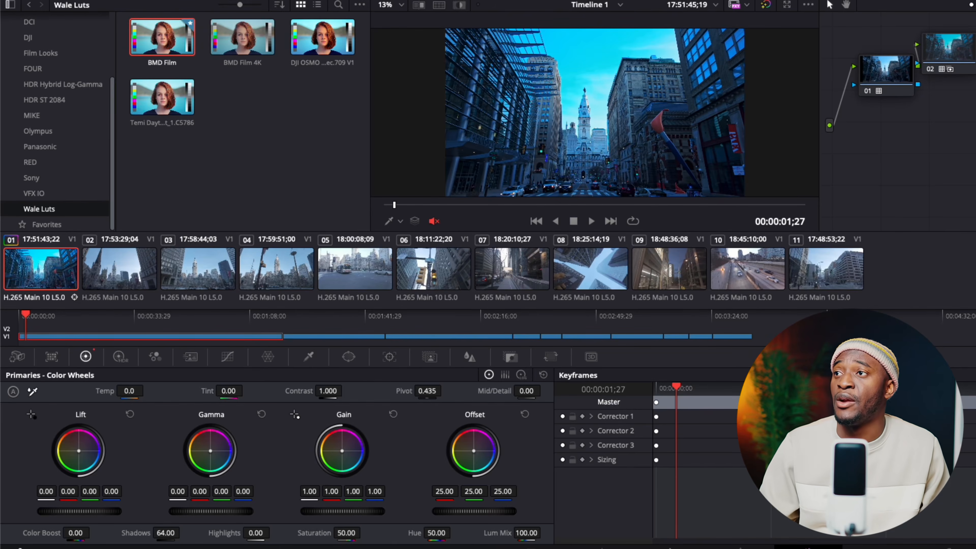
{"action": "mouse_move", "coordinate": [255, 533]}
{"action": "left_mouse_down"}
{"action": "mouse_move", "coordinate": [266, 533]}
{"action": "mouse_move", "coordinate": [247, 532]}
{"action": "left_mouse_up"}
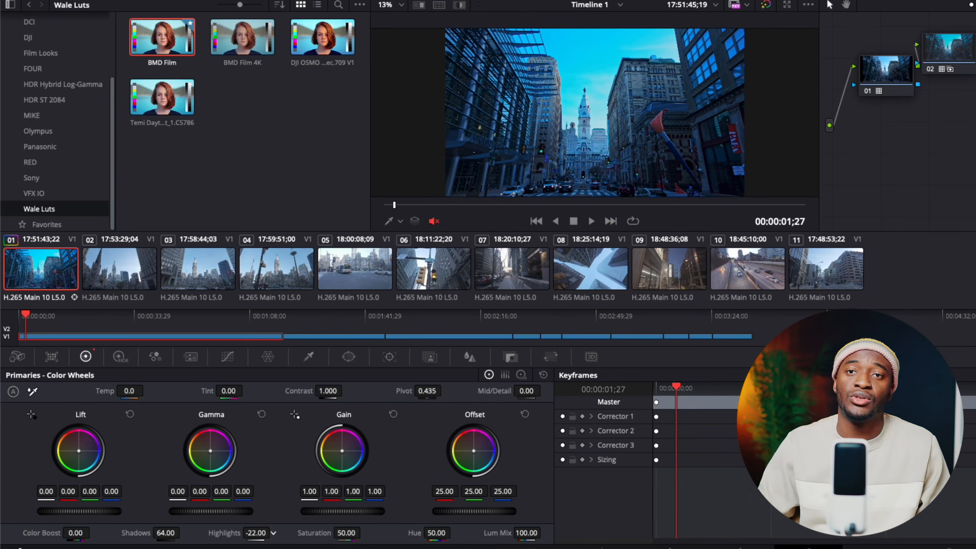
{"action": "left_click_drag", "start_coordinate": [255, 532], "coordinate": [274, 532]}
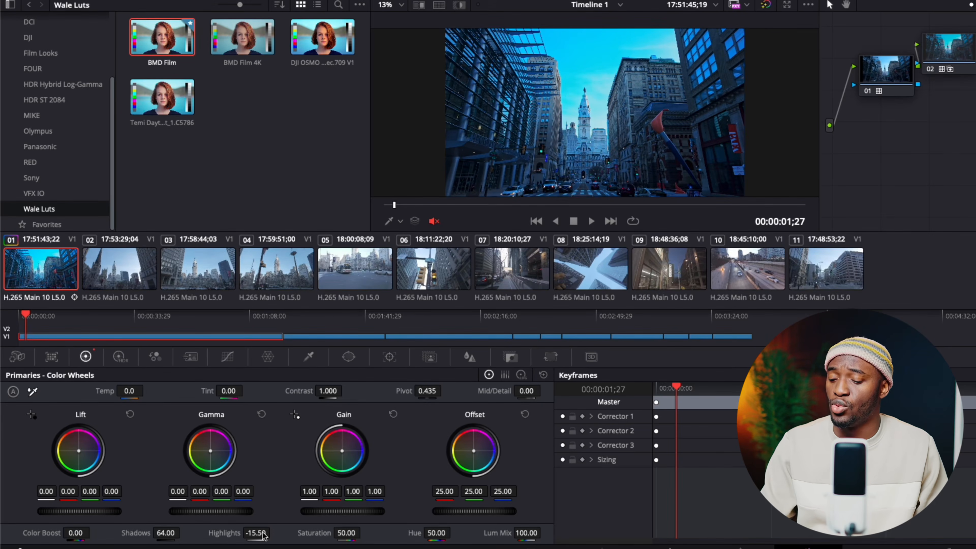
- Play the clip full screen briefly to examine the shadow and highlight adjustments
{"action": "key", "text": "super+f"}
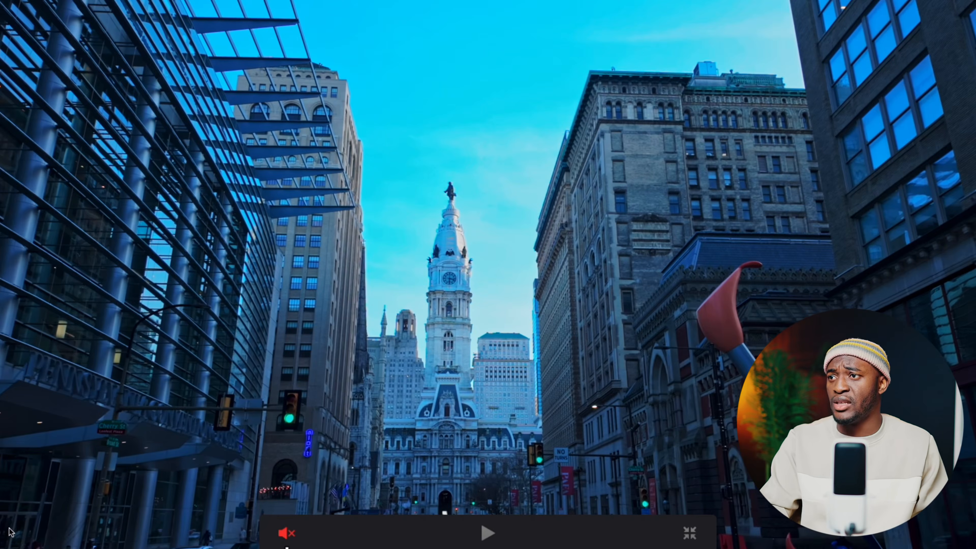
{"action": "key", "text": "space"}
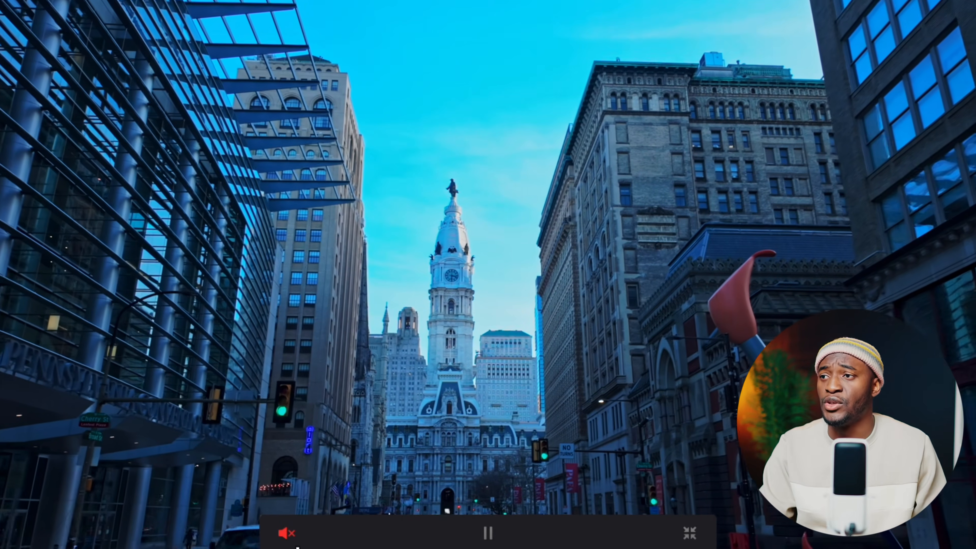
{"action": "key", "text": "space"}
{"action": "key", "text": "super+f"}
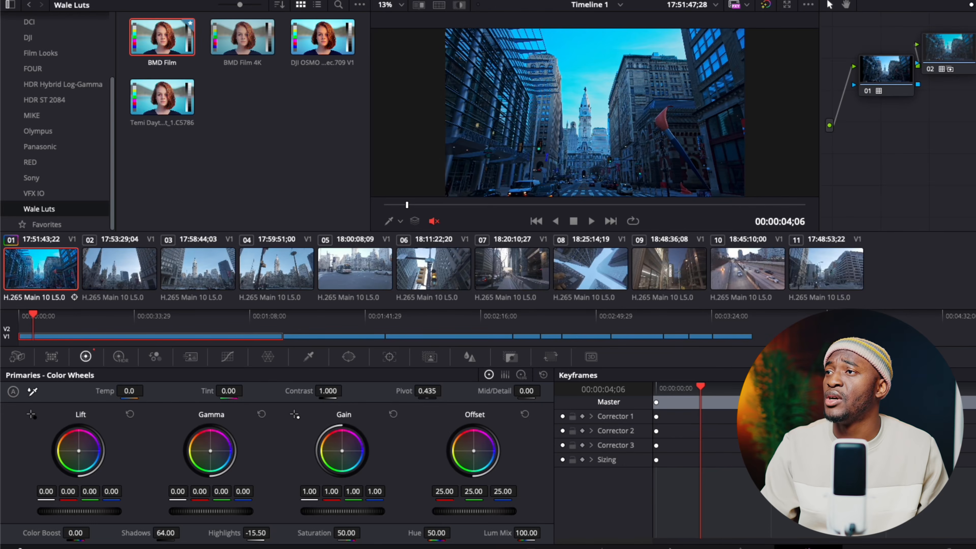
- Warm up the third node by setting its colour temperature to 480.0
{"action": "left_click_drag", "start_coordinate": [129, 391], "coordinate": [147, 391]}
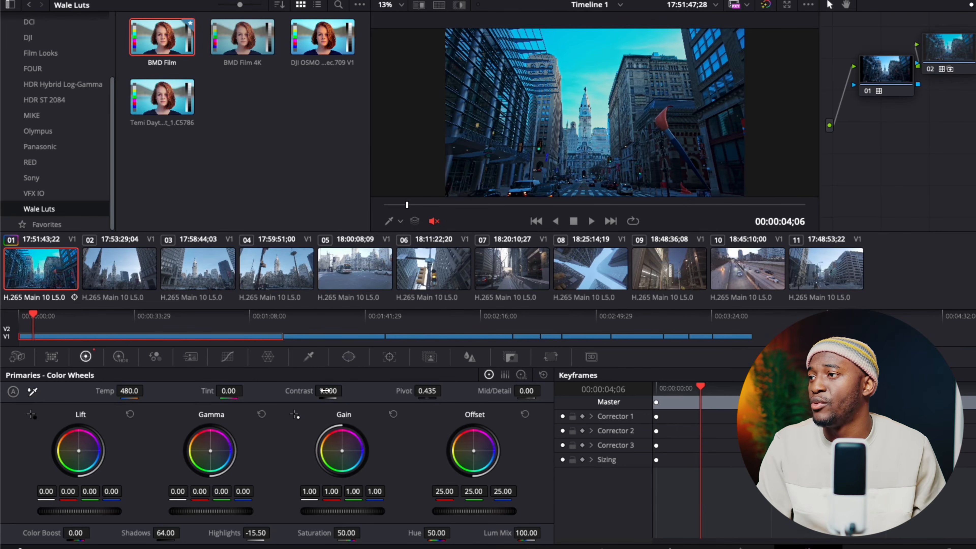
- Set the third node's contrast to 1.198 and lower the sky's cyan saturation to 0.99 with the Hue Vs Sat curve
{"action": "left_click_drag", "start_coordinate": [329, 393], "coordinate": [340, 393]}
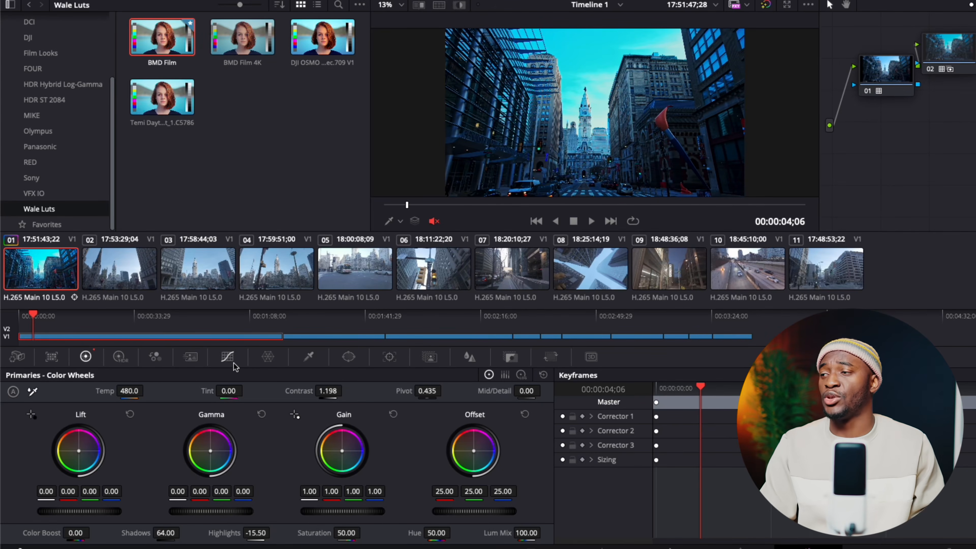
{"action": "left_click", "coordinate": [228, 357]}
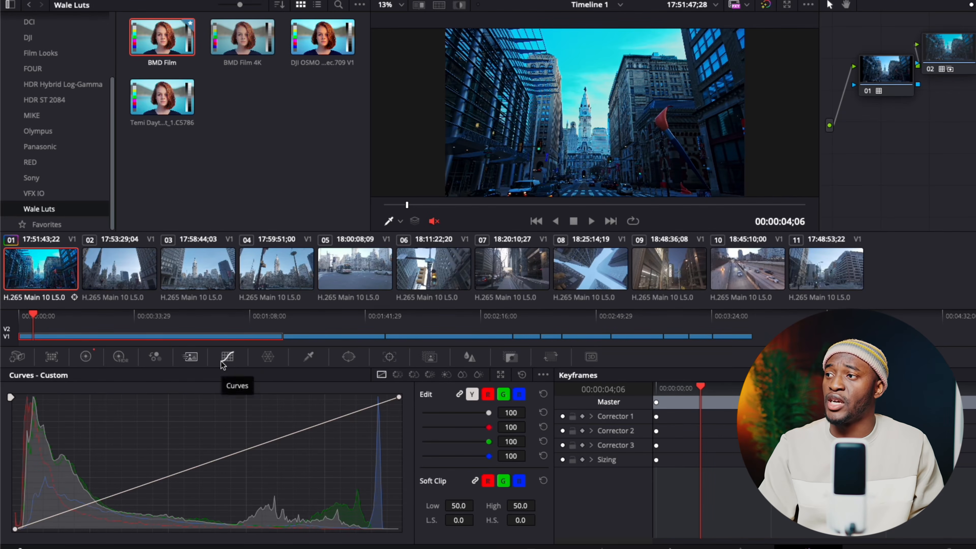
{"action": "left_click", "coordinate": [413, 375]}
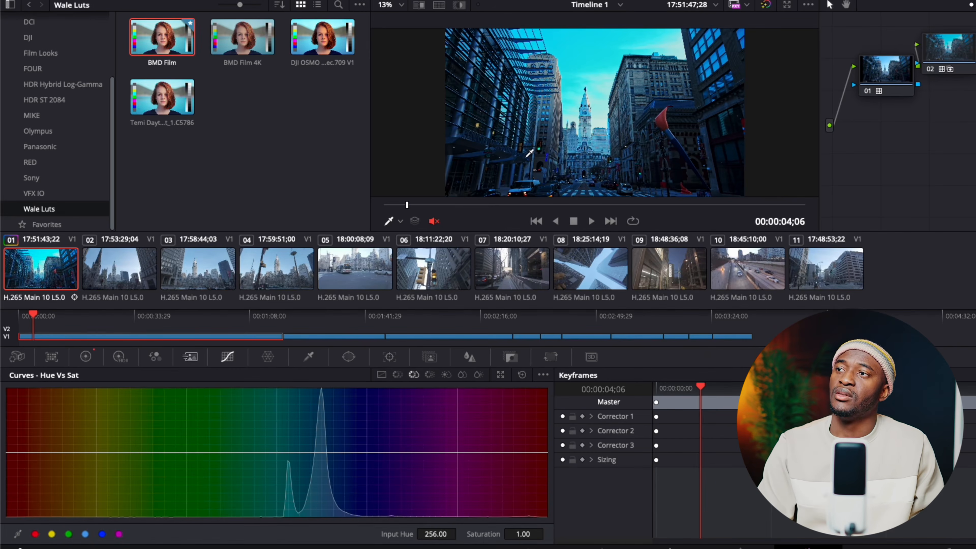
{"action": "left_click", "coordinate": [595, 47]}
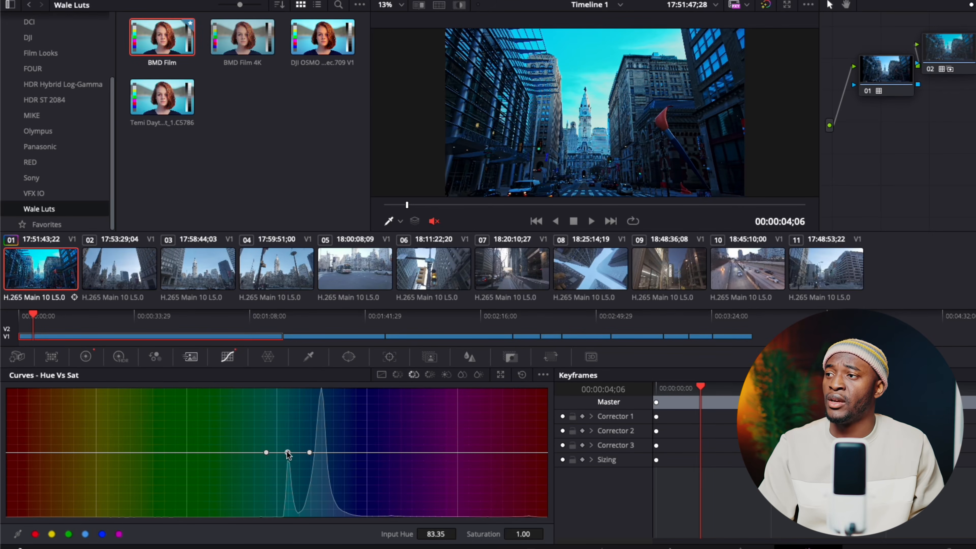
{"action": "mouse_move", "coordinate": [288, 453]}
{"action": "left_mouse_down"}
{"action": "mouse_move", "coordinate": [294, 509]}
{"action": "mouse_move", "coordinate": [315, 396]}
{"action": "mouse_move", "coordinate": [303, 502]}
{"action": "mouse_move", "coordinate": [315, 400]}
{"action": "mouse_move", "coordinate": [306, 453]}
{"action": "mouse_move", "coordinate": [290, 456]}
{"action": "left_mouse_up"}
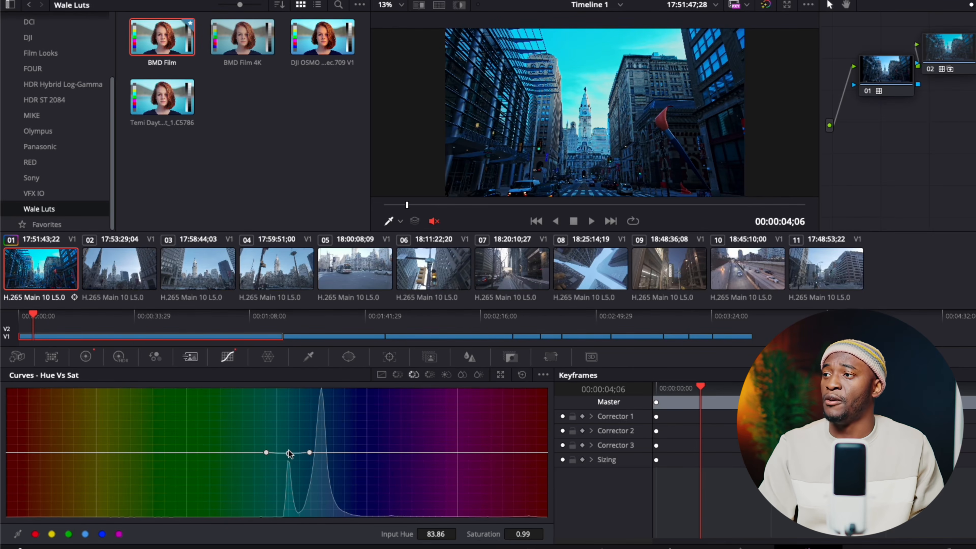
{"action": "left_click", "coordinate": [85, 358]}
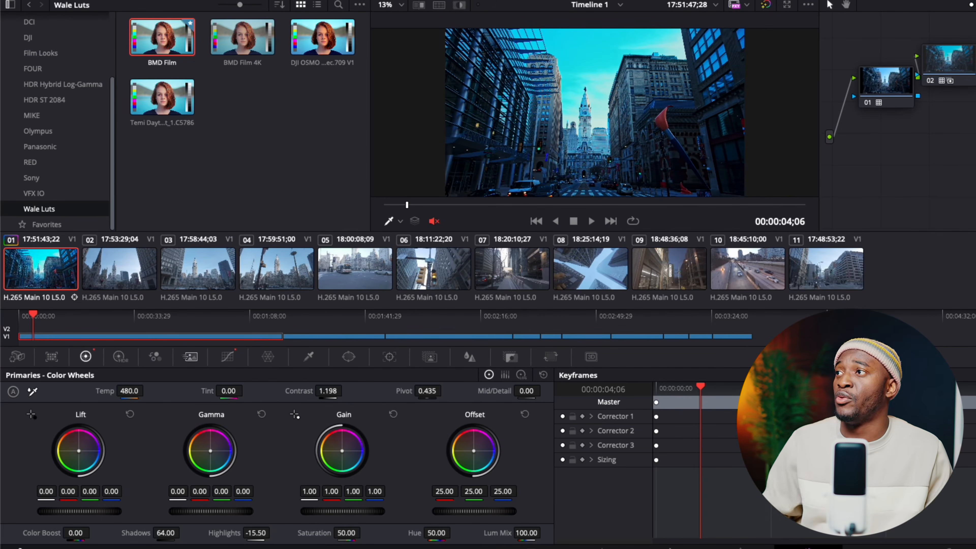
- Select clip 10, the highway shot, and preview it by playing and scrubbing to 00:03:30;10
{"action": "left_click", "coordinate": [40, 1]}
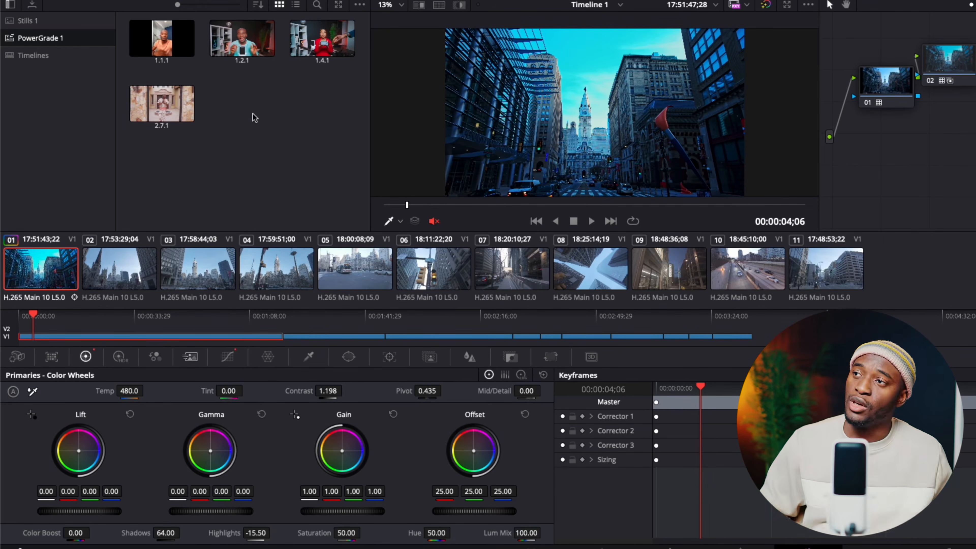
{"action": "left_click", "coordinate": [735, 280]}
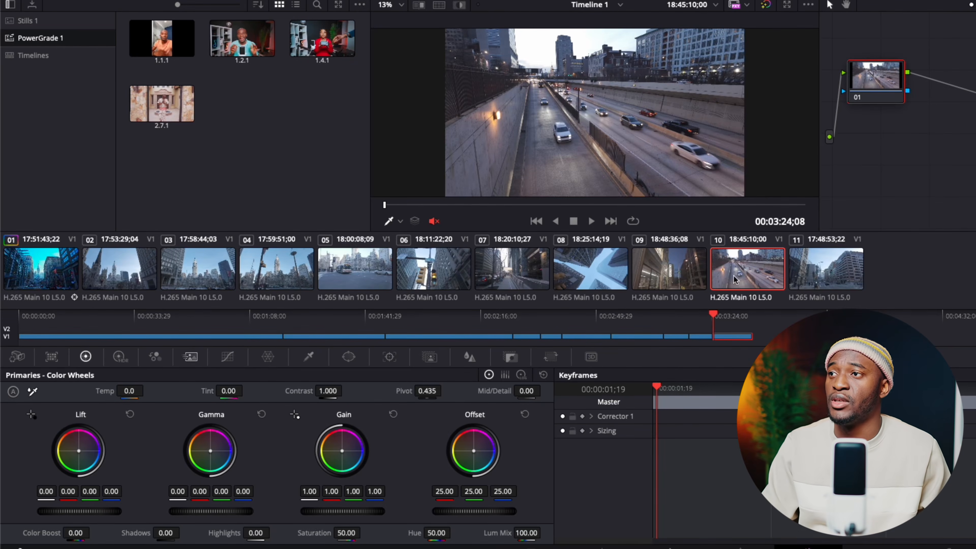
{"action": "key", "text": "space"}
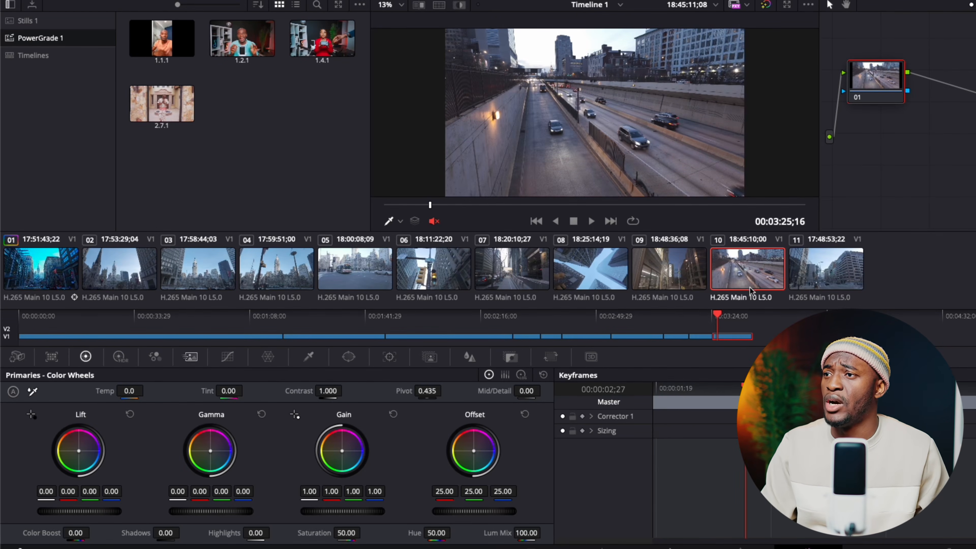
{"action": "mouse_move", "coordinate": [734, 311]}
{"action": "left_mouse_down"}
{"action": "mouse_move", "coordinate": [754, 317]}
{"action": "mouse_move", "coordinate": [743, 318]}
{"action": "left_mouse_up"}
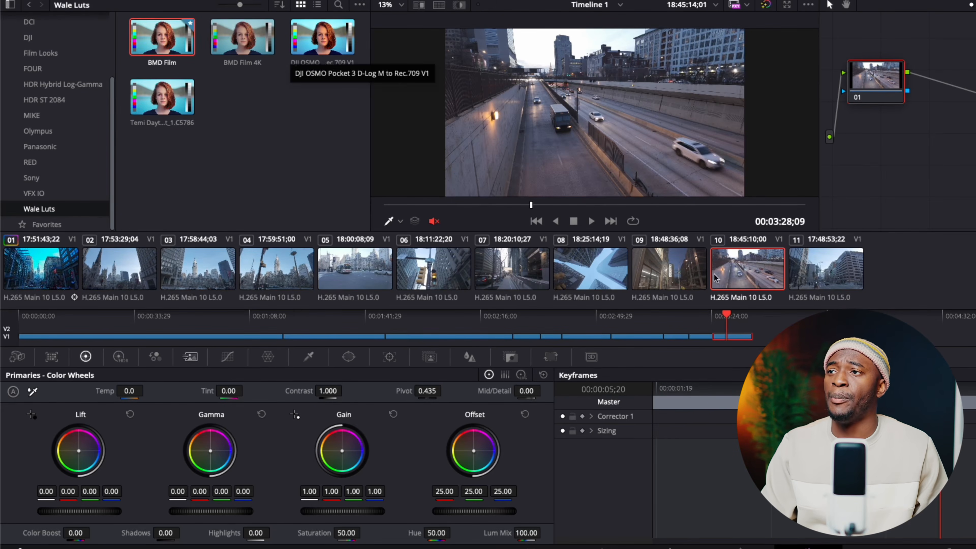
{"action": "left_click_drag", "start_coordinate": [728, 321], "coordinate": [734, 320]}
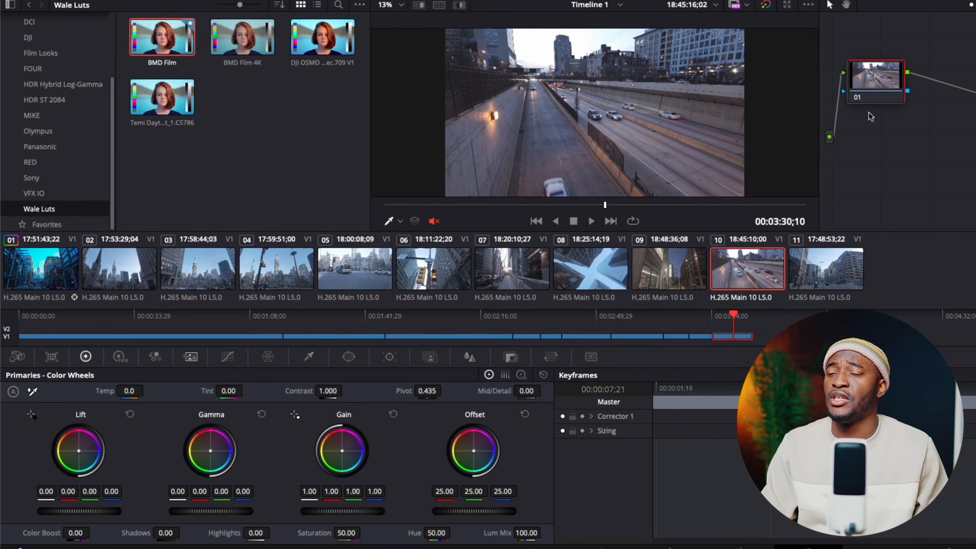
- Apply the DJI OSMO Pocket 3 D-Log M to Rec.709 V1 LUT to node 01 of the highway clip
{"action": "right_click", "coordinate": [870, 74]}
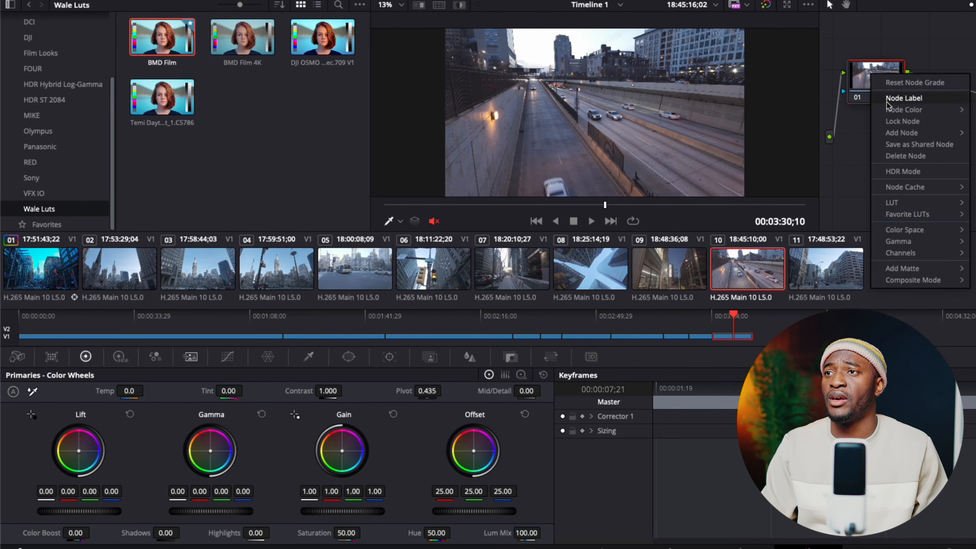
{"action": "left_click", "coordinate": [855, 123]}
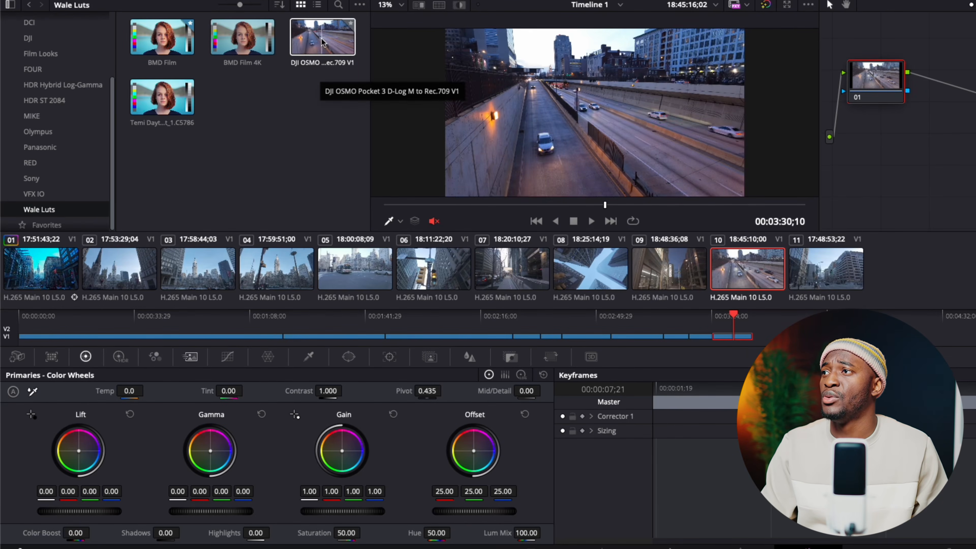
{"action": "left_click_drag", "start_coordinate": [322, 43], "coordinate": [597, 120]}
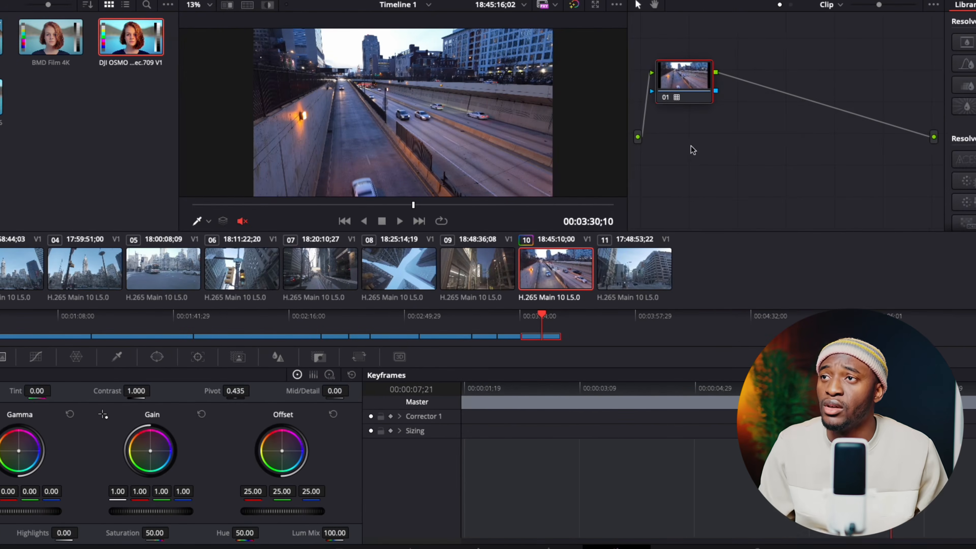
- Add a second corrector node to the highway clip and connect it in series after node 01
{"action": "right_click", "coordinate": [802, 111]}
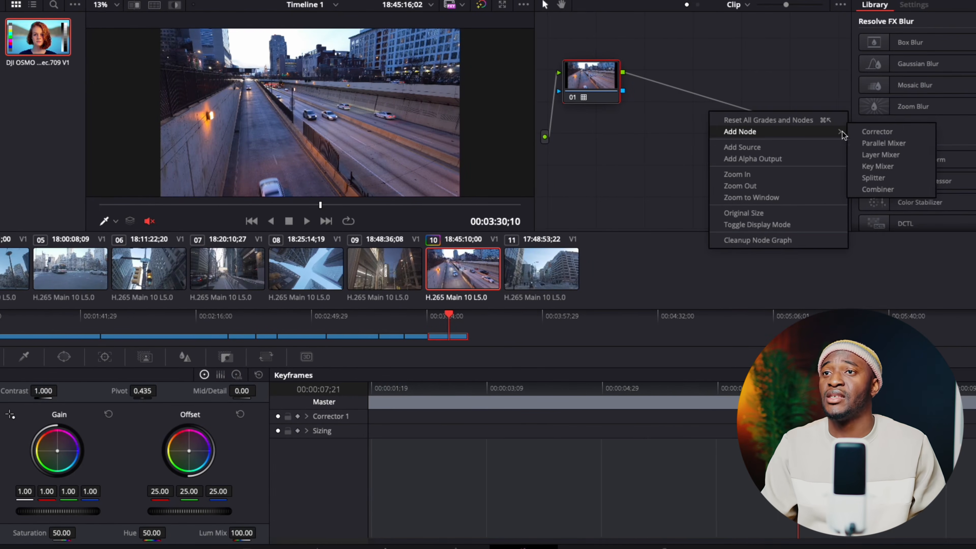
{"action": "left_click", "coordinate": [858, 134]}
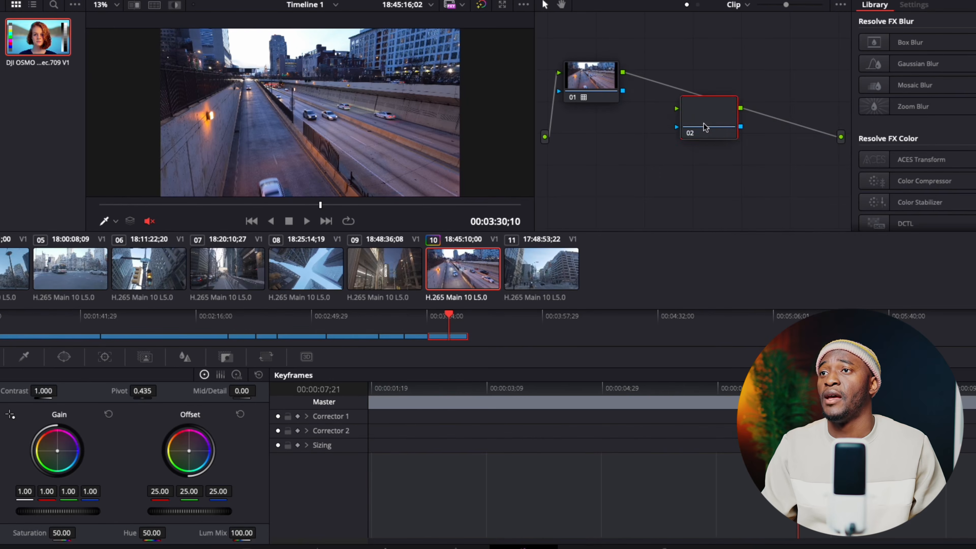
{"action": "left_click_drag", "start_coordinate": [708, 121], "coordinate": [678, 76]}
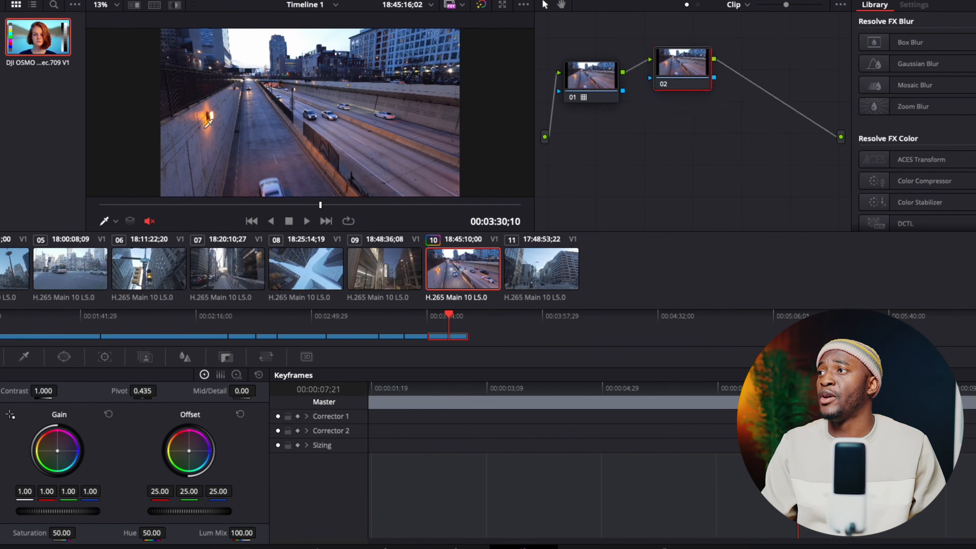
- Try the BMD Film LUT on node 02, remove it, and apply Cinematic V1 - Standard - (18) from Cinematic Luts instead
{"action": "left_click_drag", "start_coordinate": [174, 45], "coordinate": [603, 118]}
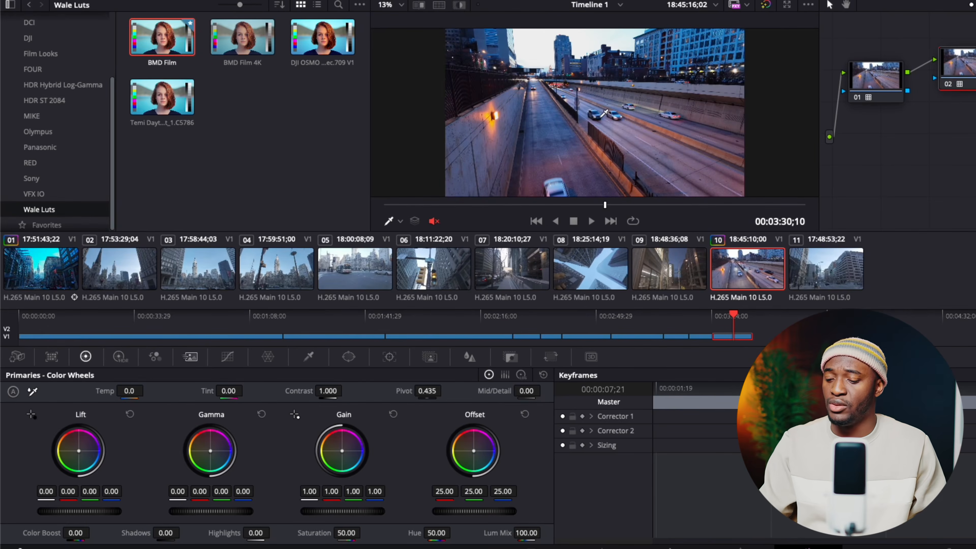
{"action": "key", "text": "space"}
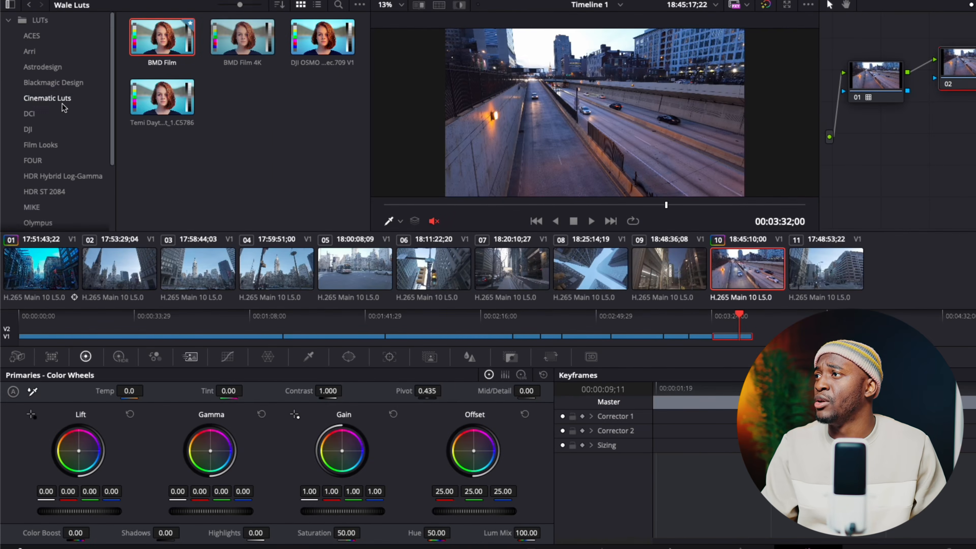
{"action": "left_click", "coordinate": [62, 98]}
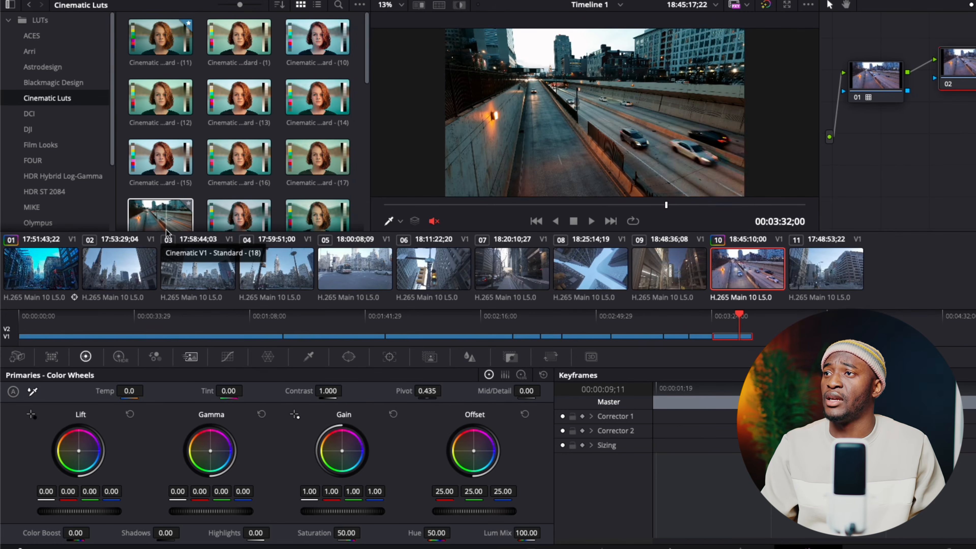
{"action": "left_click_drag", "start_coordinate": [169, 232], "coordinate": [871, 85]}
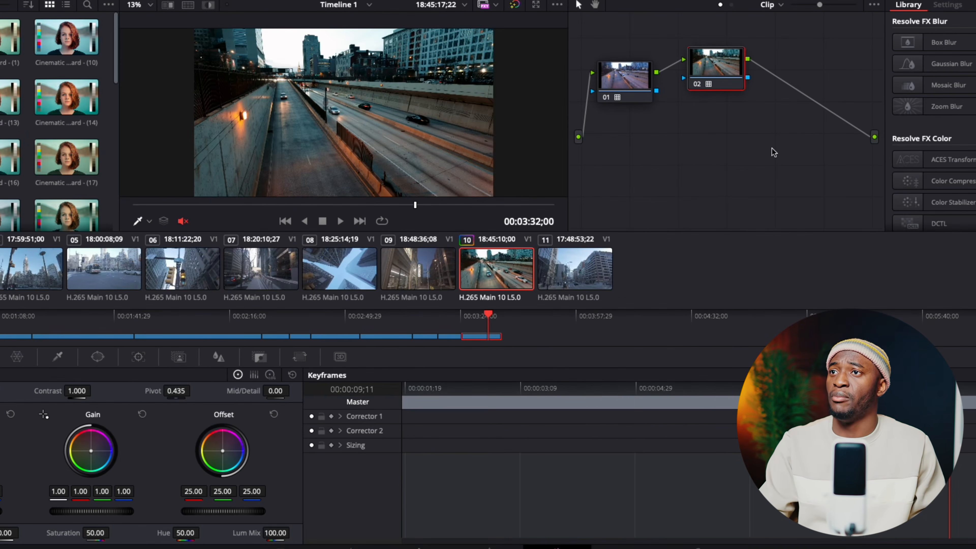
- Temporarily take both nodes' grades off the highway clip and restore them to compare before and after
{"action": "left_click_drag", "start_coordinate": [773, 149], "coordinate": [612, 53]}
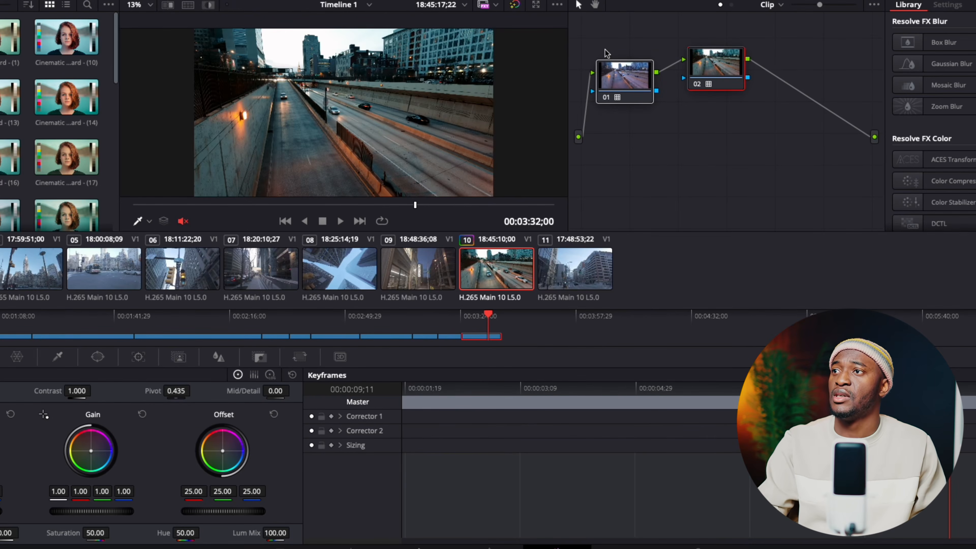
{"action": "key", "text": "Delete"}
{"action": "key", "text": "ctrl+z"}
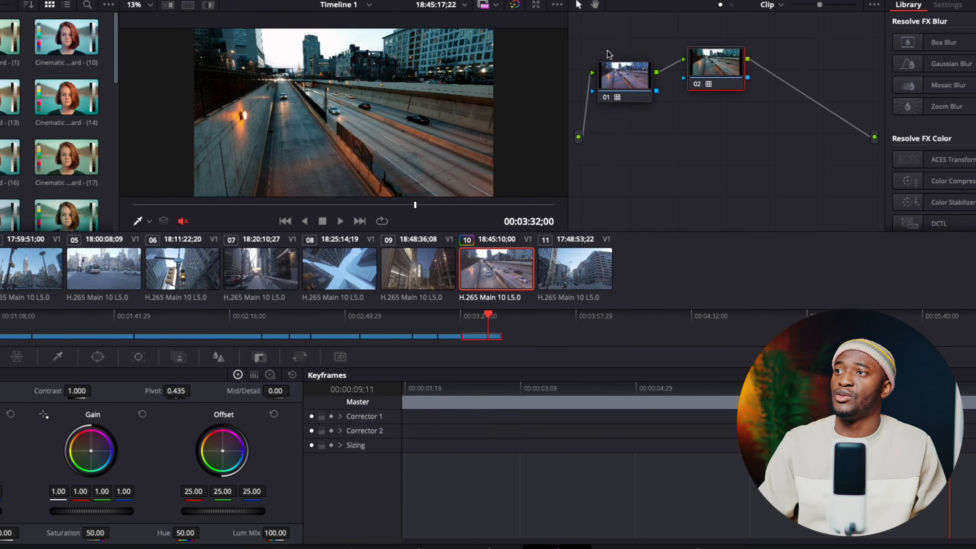
- Play the highway clip full screen briefly to examine the LUT grade, and return to the normal view
{"action": "key", "text": "super+f"}
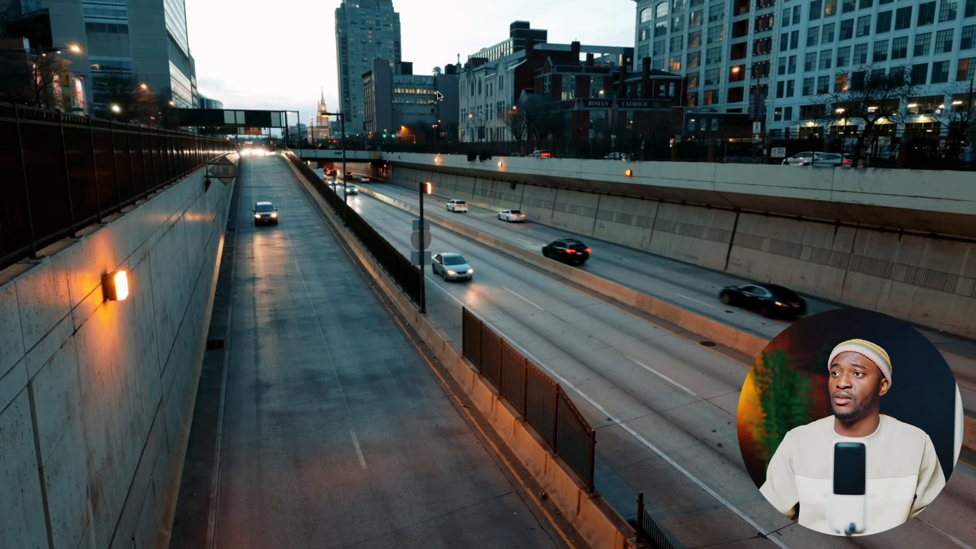
{"action": "key", "text": "space"}
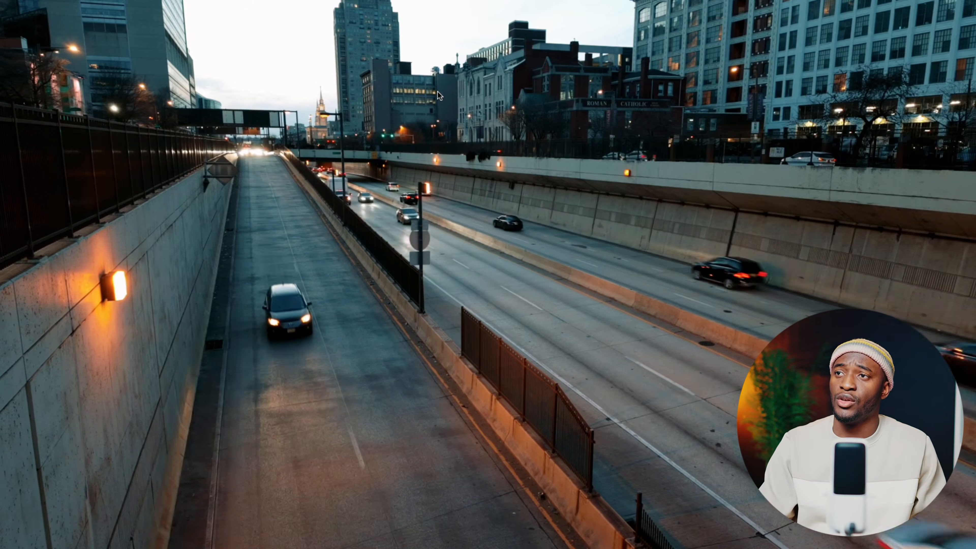
{"action": "key", "text": "space"}
{"action": "key", "text": "super+f"}
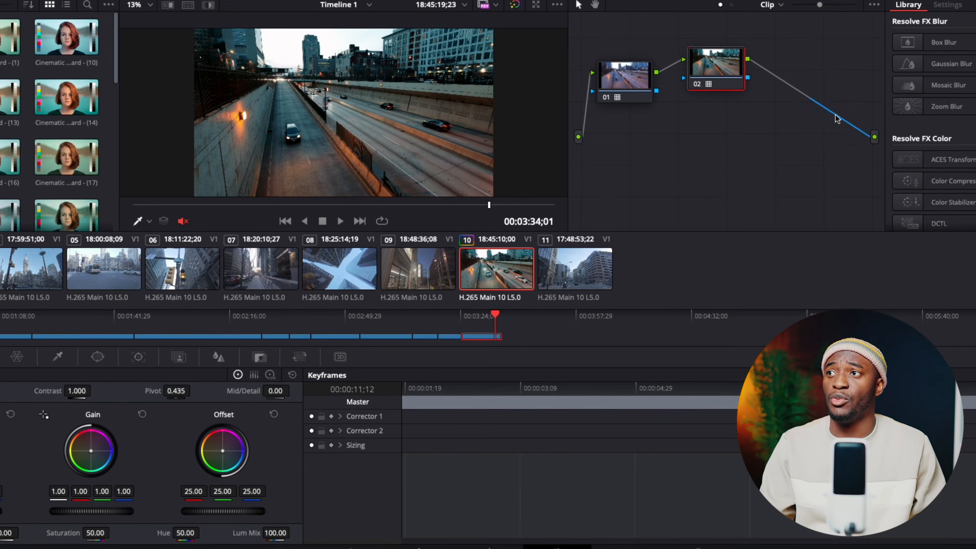
- Add a third corrector node to the highway clip and connect it in series after node 02
{"action": "right_click", "coordinate": [753, 116]}
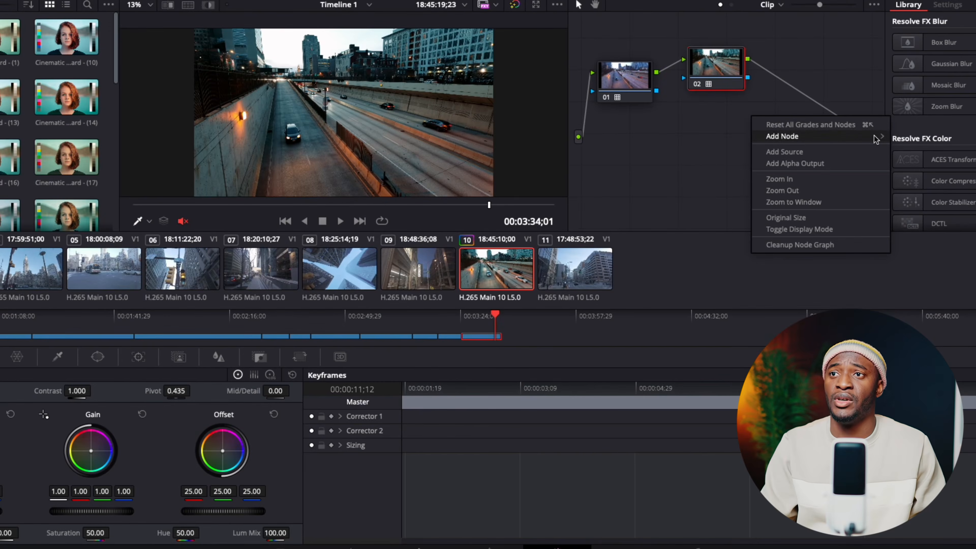
{"action": "mouse_move", "coordinate": [814, 138]}
{"action": "left_click", "coordinate": [922, 137]}
{"action": "left_click_drag", "start_coordinate": [741, 130], "coordinate": [786, 101]}
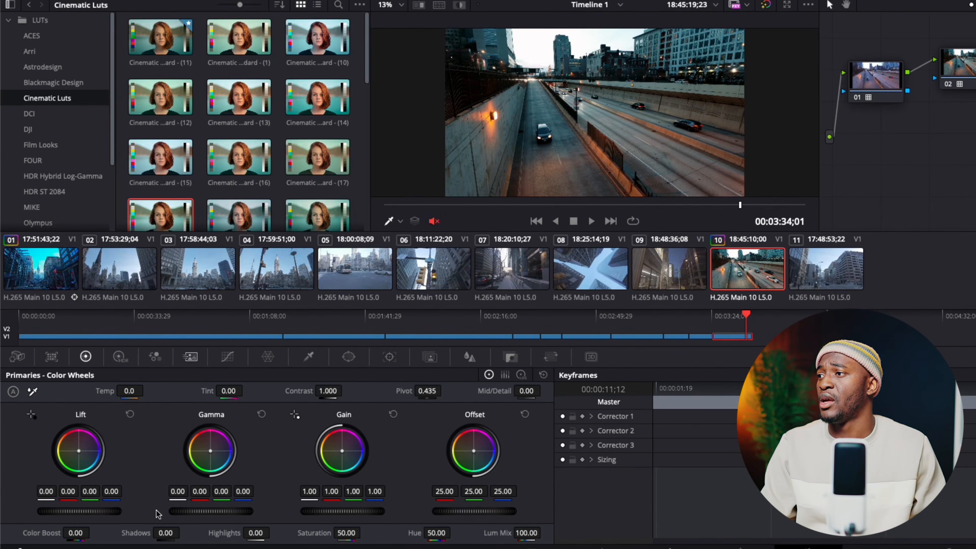
- In the highway clip's third node, set Shadows to 66.50, Contrast to 1.126 and Temp to 380.0
{"action": "left_click_drag", "start_coordinate": [19, 534], "coordinate": [36, 533]}
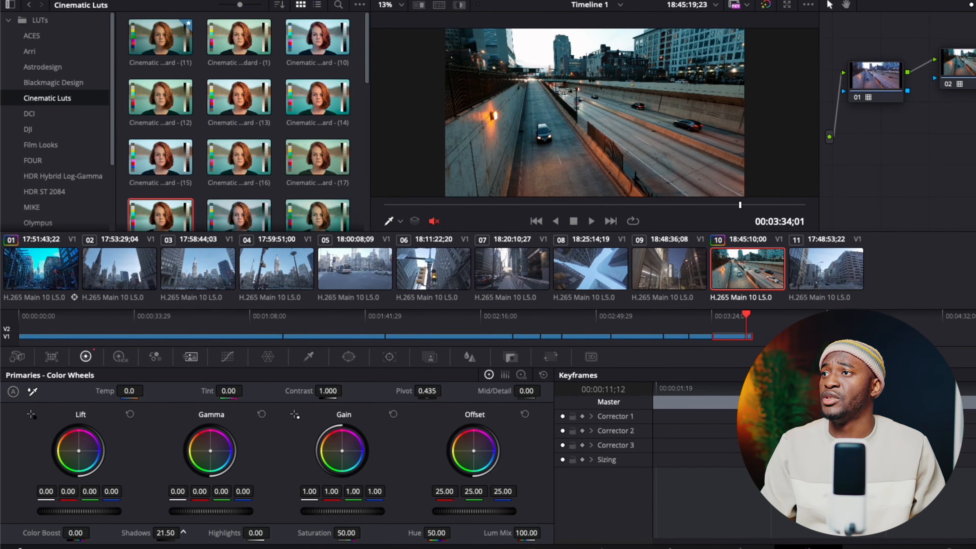
{"action": "left_click_drag", "start_coordinate": [184, 532], "coordinate": [184, 533]}
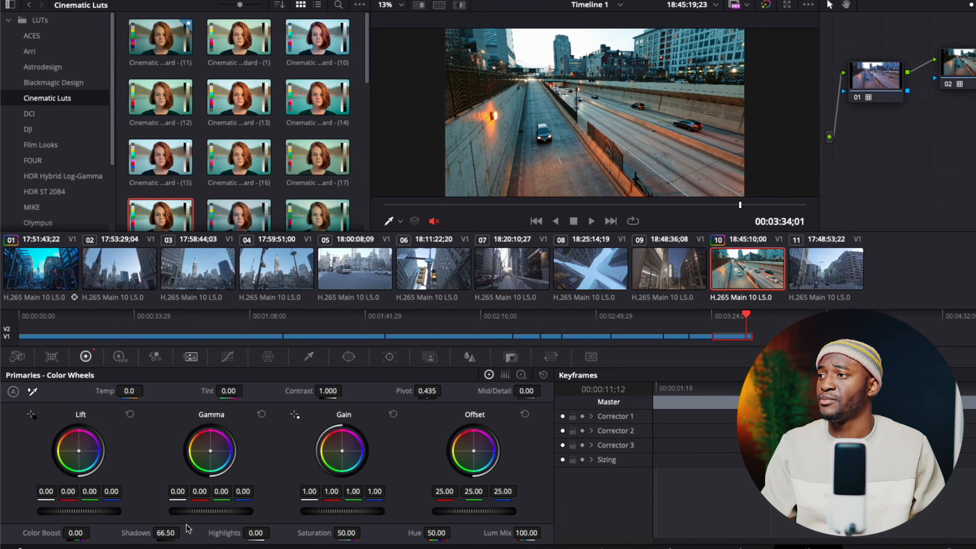
{"action": "left_click_drag", "start_coordinate": [327, 393], "coordinate": [338, 393]}
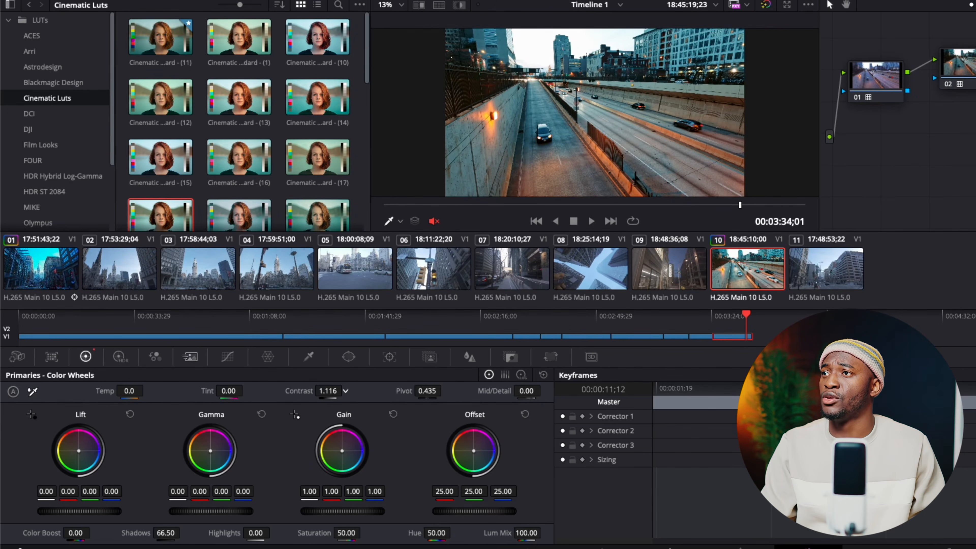
{"action": "left_click_drag", "start_coordinate": [328, 392], "coordinate": [331, 392]}
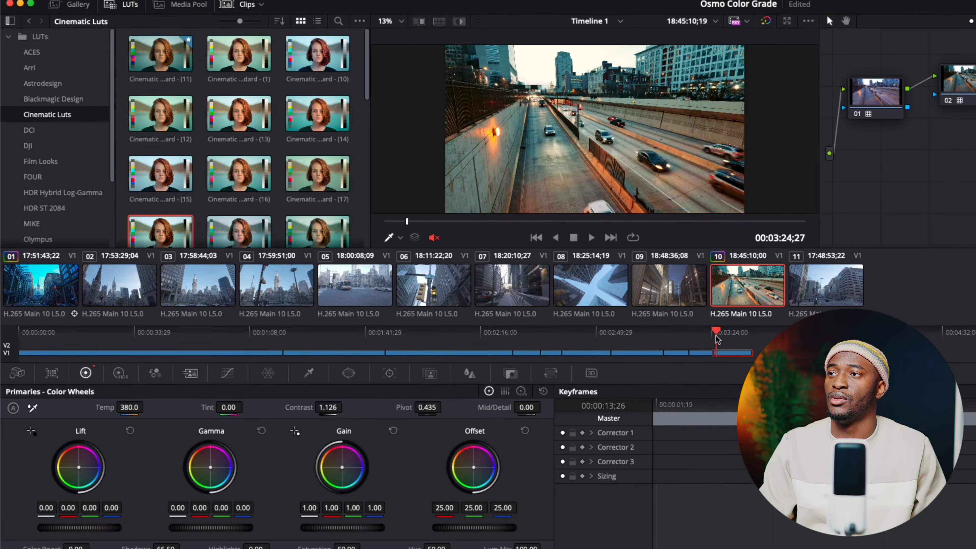
- Switch to the Edit page, move the playhead to 00:03:30;00 and select the highway clip at the end of the timeline
{"action": "mouse_move", "coordinate": [716, 339]}
{"action": "left_mouse_down"}
{"action": "mouse_move", "coordinate": [733, 338]}
{"action": "mouse_move", "coordinate": [639, 339]}
{"action": "mouse_move", "coordinate": [697, 340]}
{"action": "left_mouse_up"}
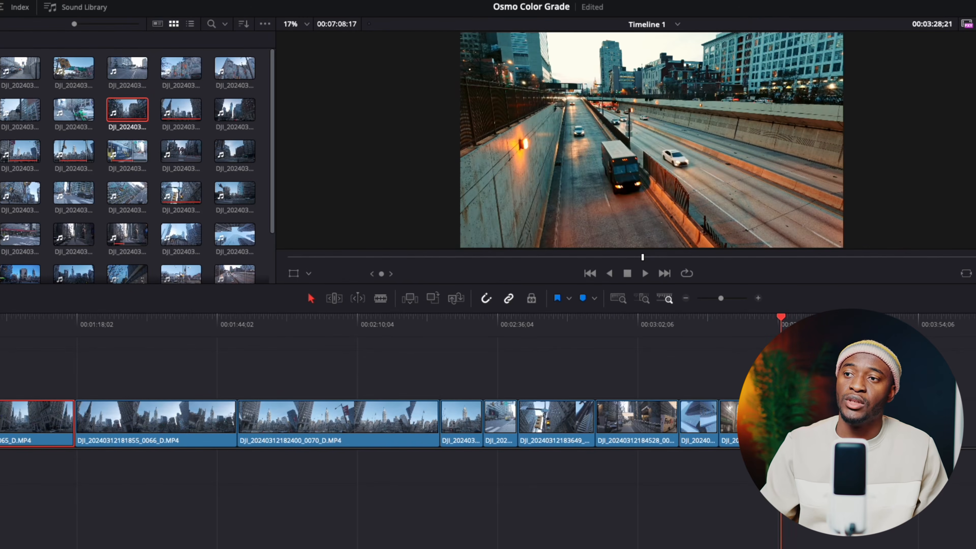
{"action": "mouse_move", "coordinate": [780, 336]}
{"action": "left_mouse_down"}
{"action": "mouse_move", "coordinate": [731, 336]}
{"action": "mouse_move", "coordinate": [795, 342]}
{"action": "left_mouse_up"}
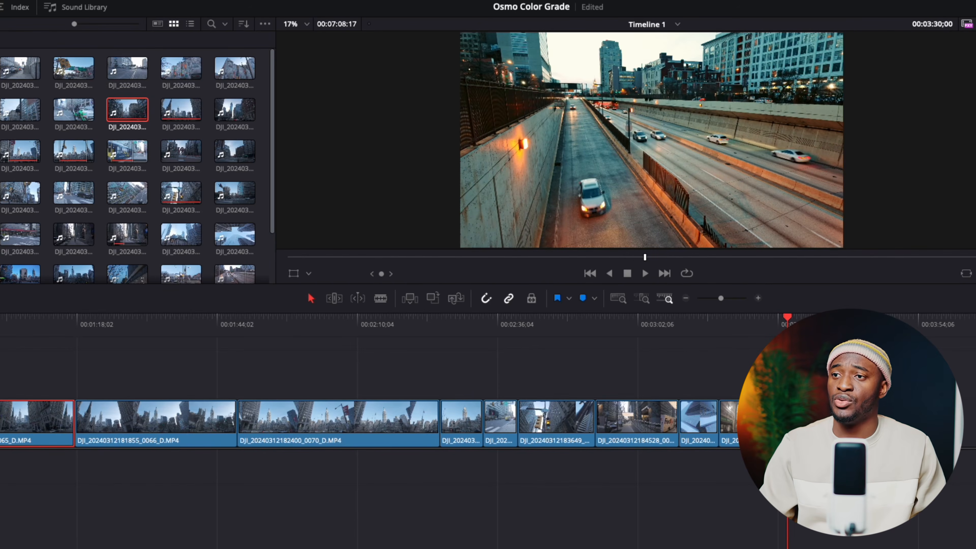
{"action": "left_click", "coordinate": [790, 426]}
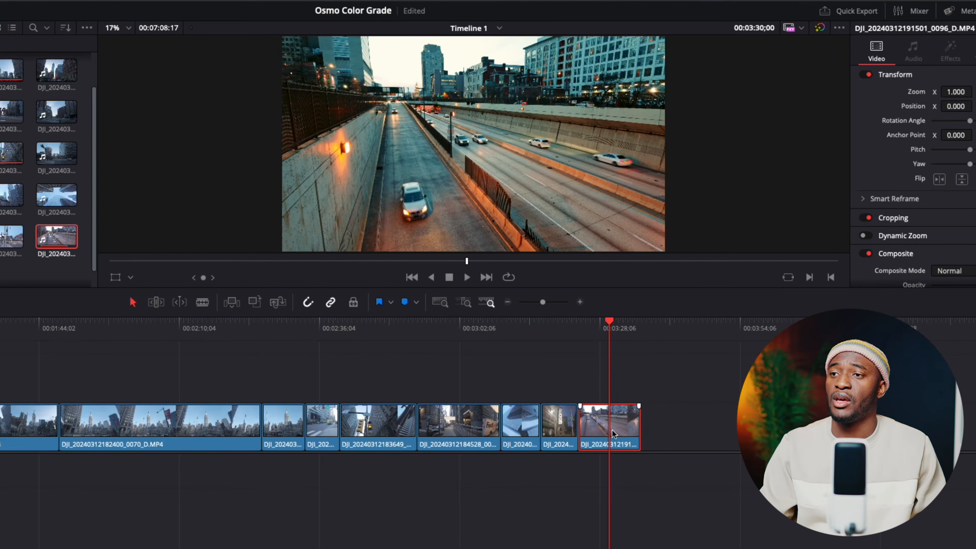
- Paste only the highway clip's color correction onto the U-Haul street clip just before it, and play the clip to check the grade
{"action": "left_click", "coordinate": [553, 330]}
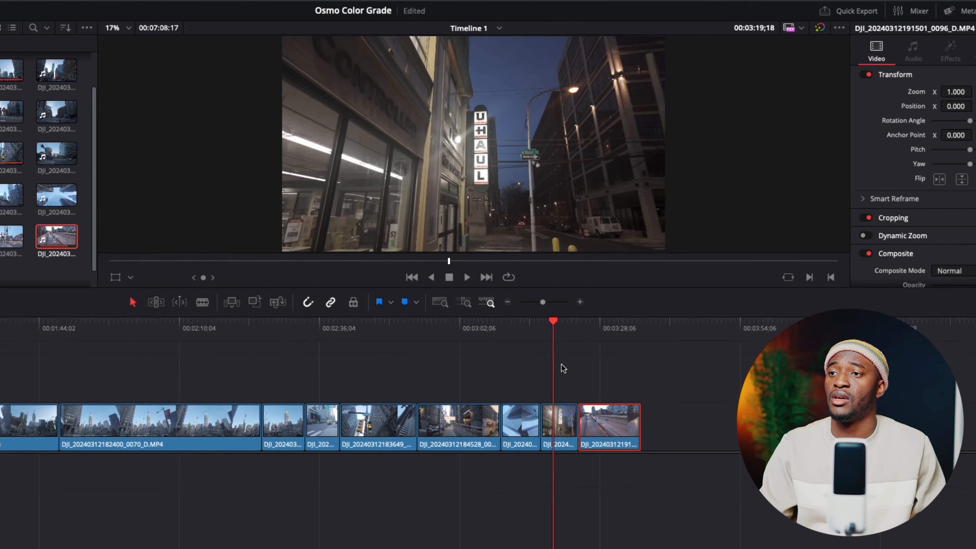
{"action": "left_click", "coordinate": [552, 426]}
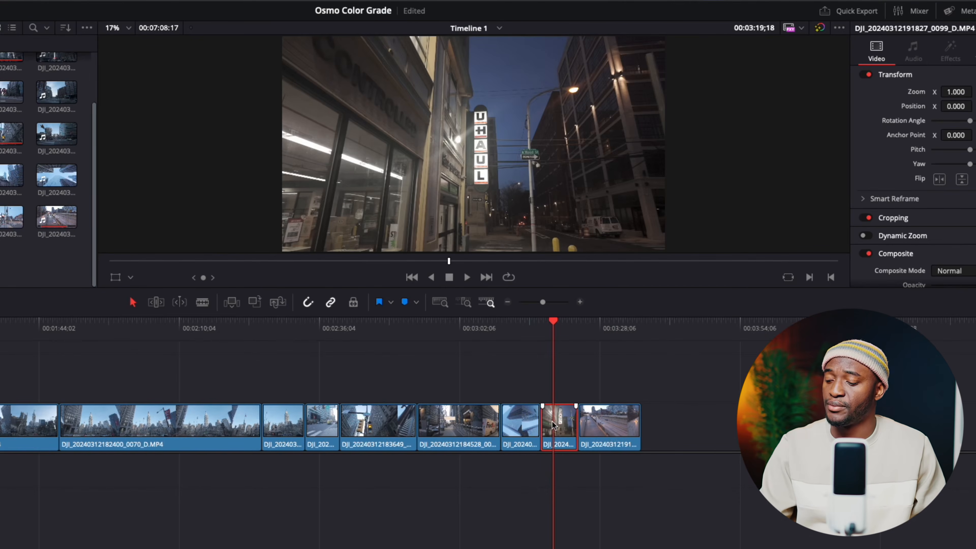
{"action": "key", "text": "alt+v"}
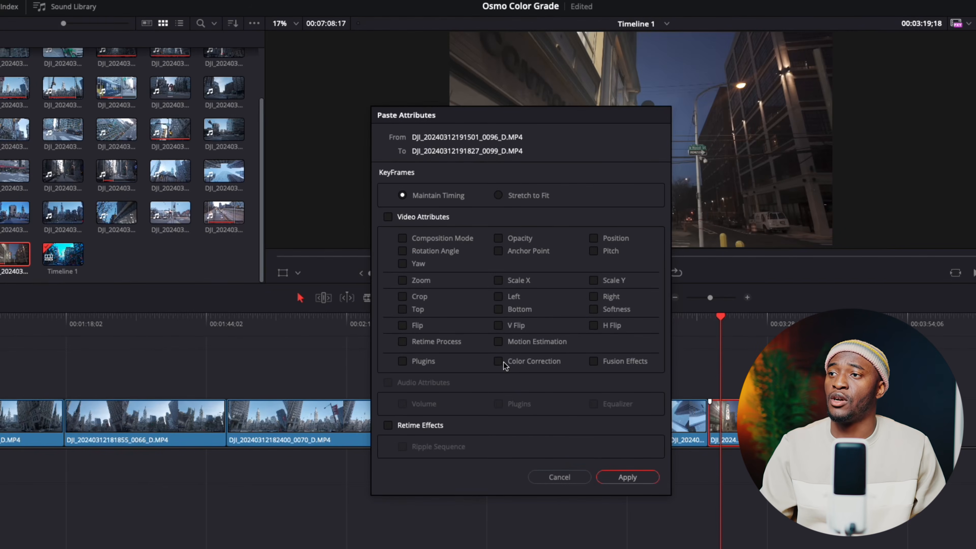
{"action": "left_click", "coordinate": [503, 363]}
{"action": "left_click", "coordinate": [623, 478]}
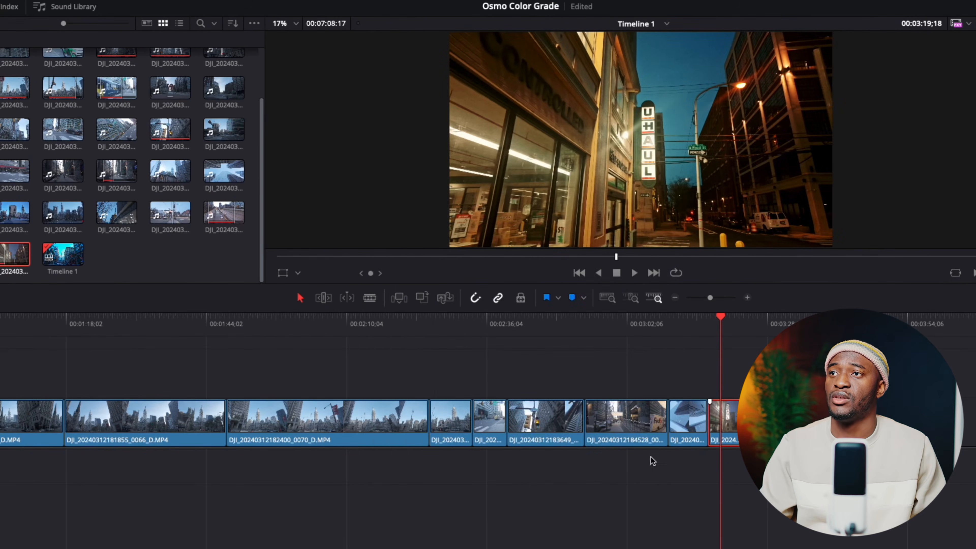
{"action": "left_click", "coordinate": [710, 324]}
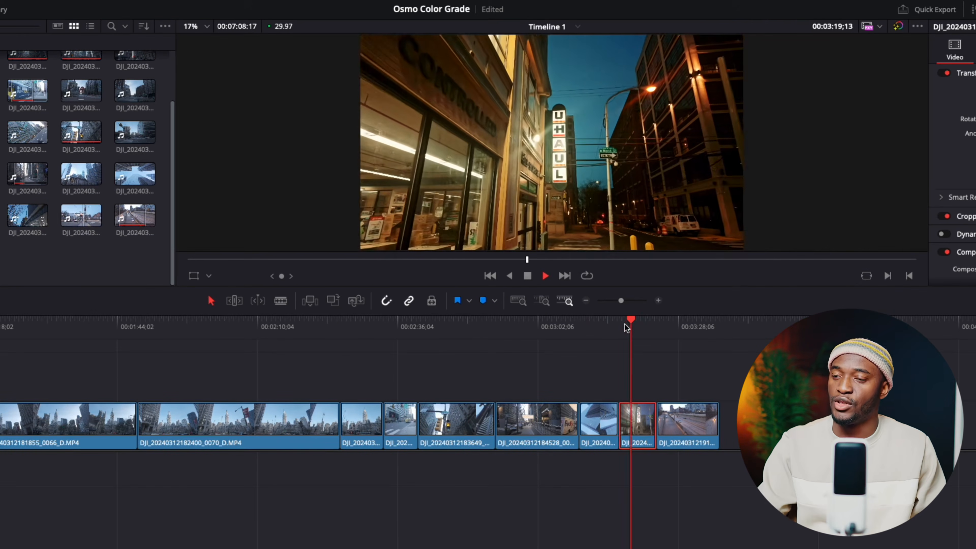
{"action": "key", "text": "p"}
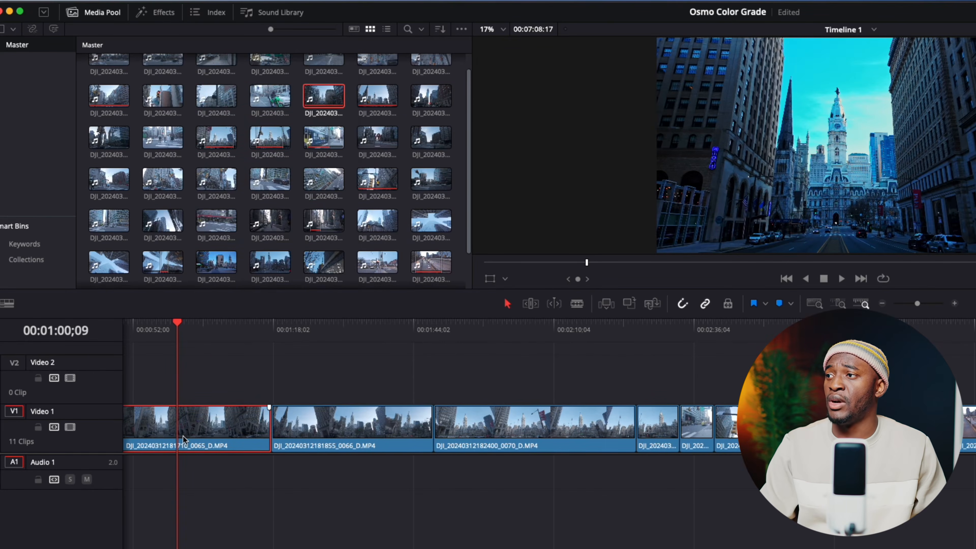
{"action": "right_click", "coordinate": [184, 439]}
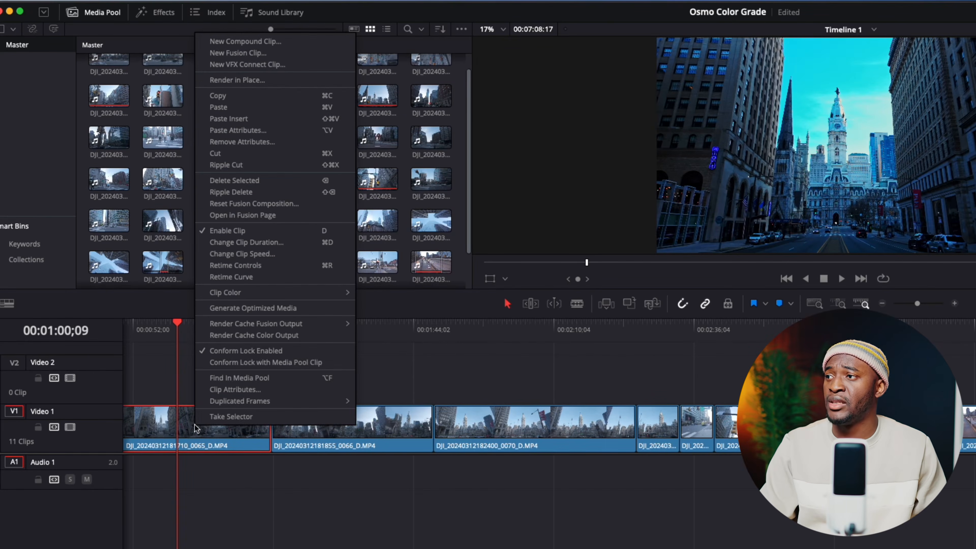
{"action": "left_click", "coordinate": [176, 446]}
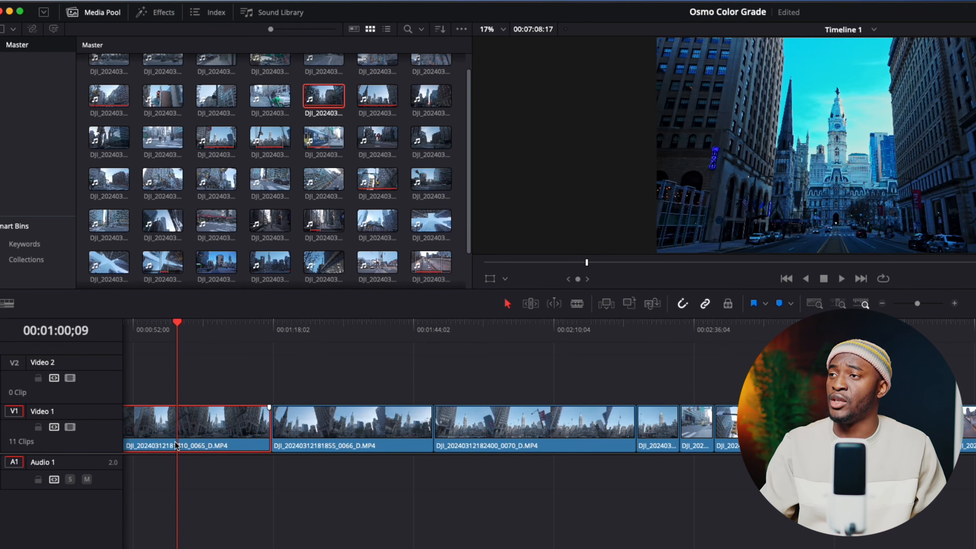
{"action": "key", "text": "alt+v"}
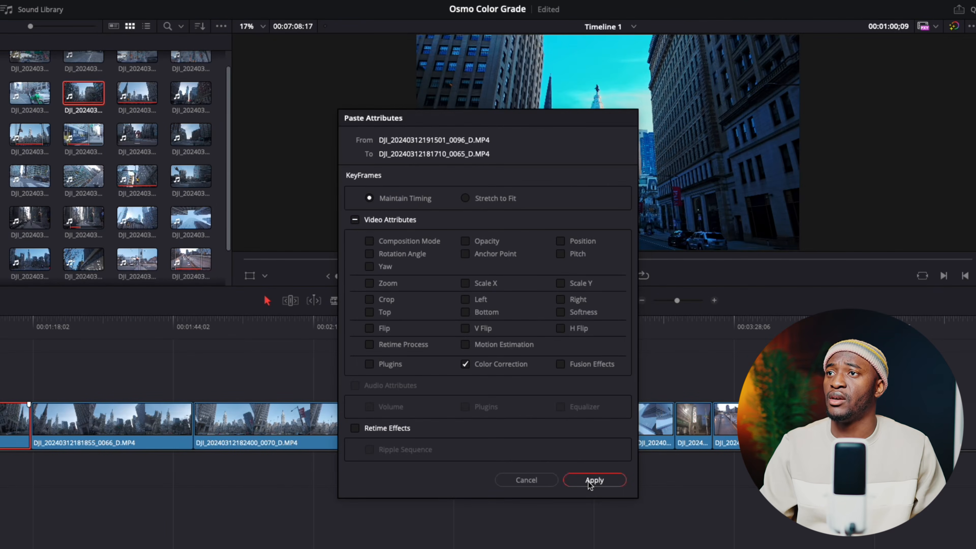
{"action": "left_click", "coordinate": [590, 481]}
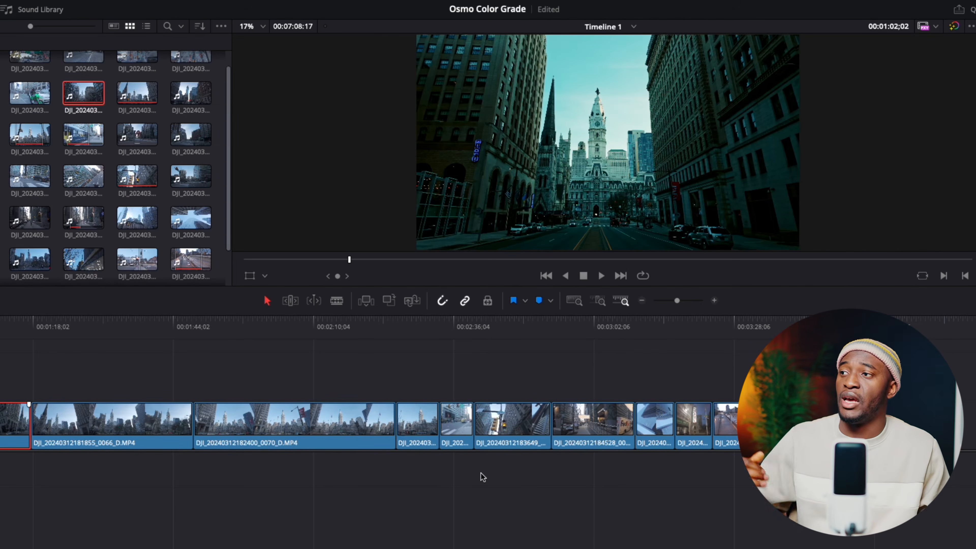
{"action": "left_click", "coordinate": [142, 326]}
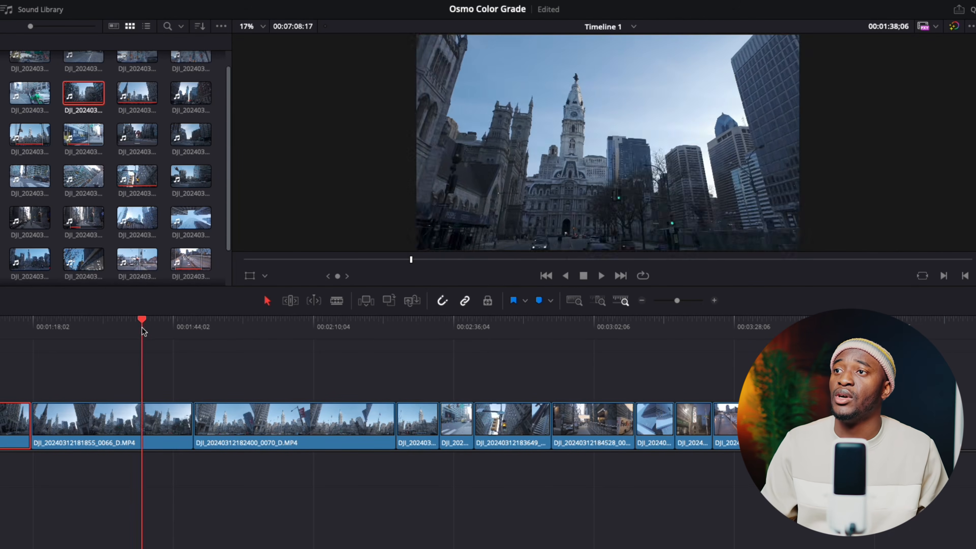
{"action": "left_click_drag", "start_coordinate": [144, 331], "coordinate": [278, 331]}
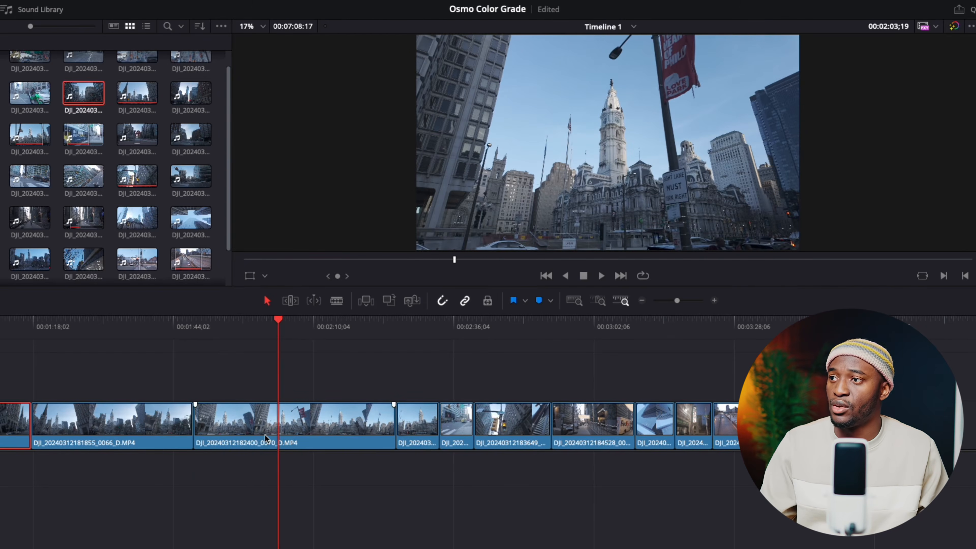
{"action": "left_click", "coordinate": [265, 435]}
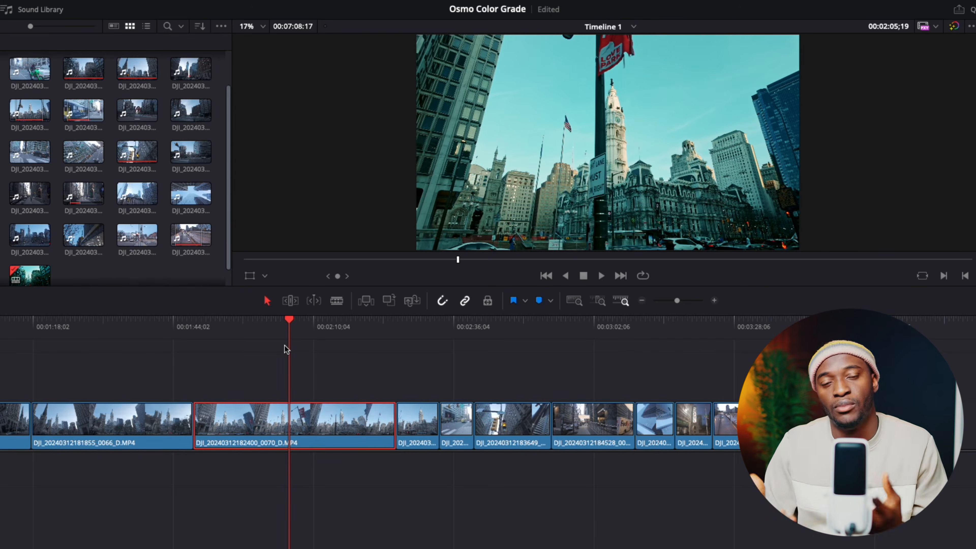
{"action": "left_click", "coordinate": [465, 463]}
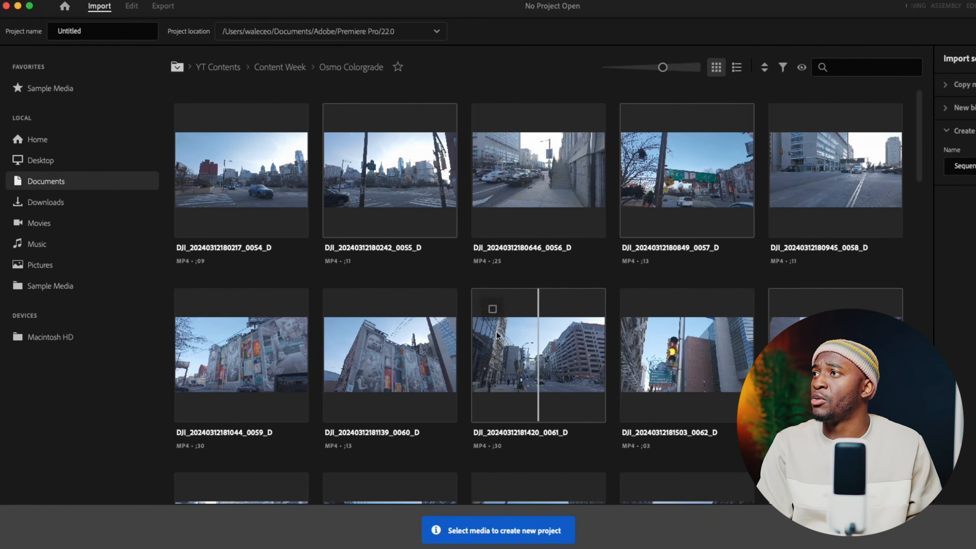
- Switch to Premiere Pro, name the new project Osmo Tutorial and its sequence Tutorial, and select all clips in the Osmo Colorgrade folder
{"action": "left_click", "coordinate": [110, 34]}
{"action": "type", "text": "Osmo Tutorial"}
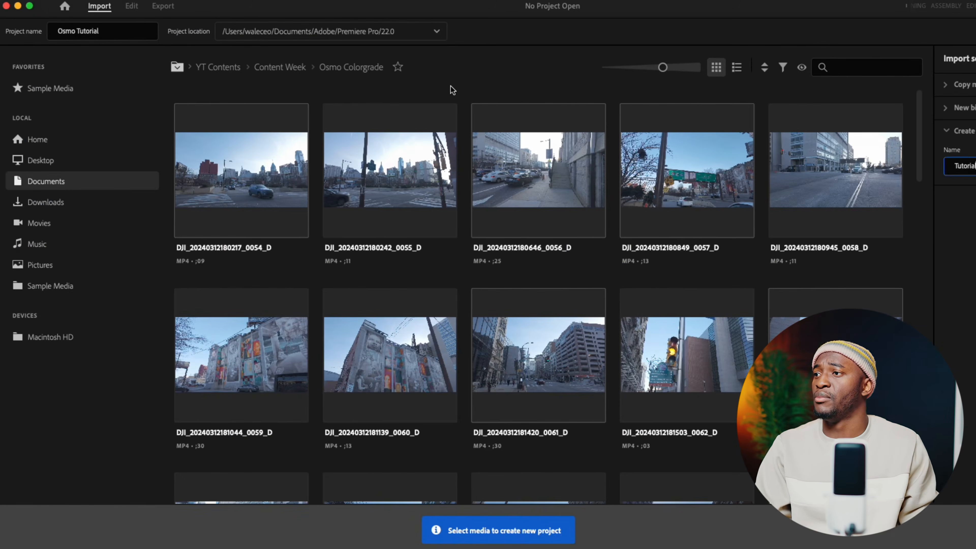
{"action": "key", "text": "super+a"}
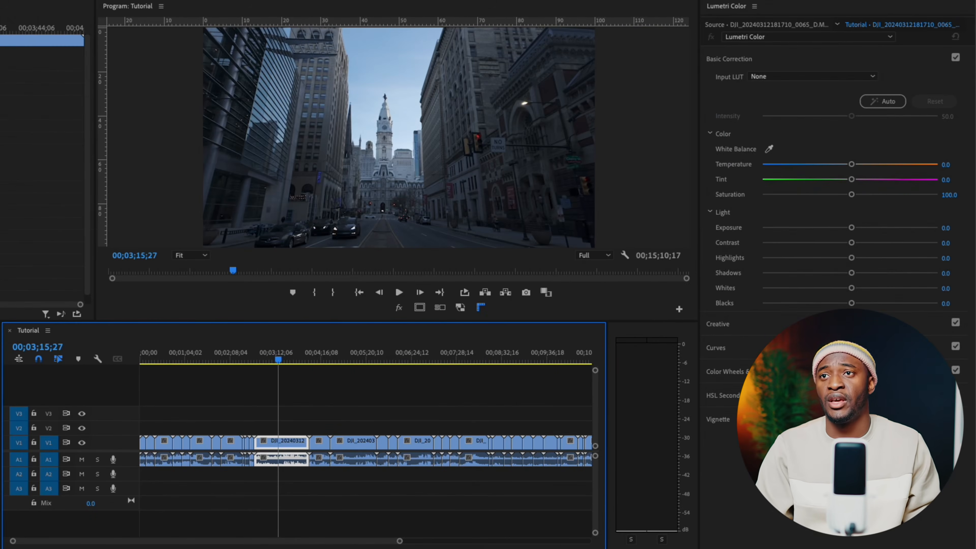
- Load DJI OSMO Pocket 3 D-Log M to Rec.709 V1 as the selected clip's Input LUT and move the playhead to 00;03;20;00
{"action": "left_click", "coordinate": [777, 76]}
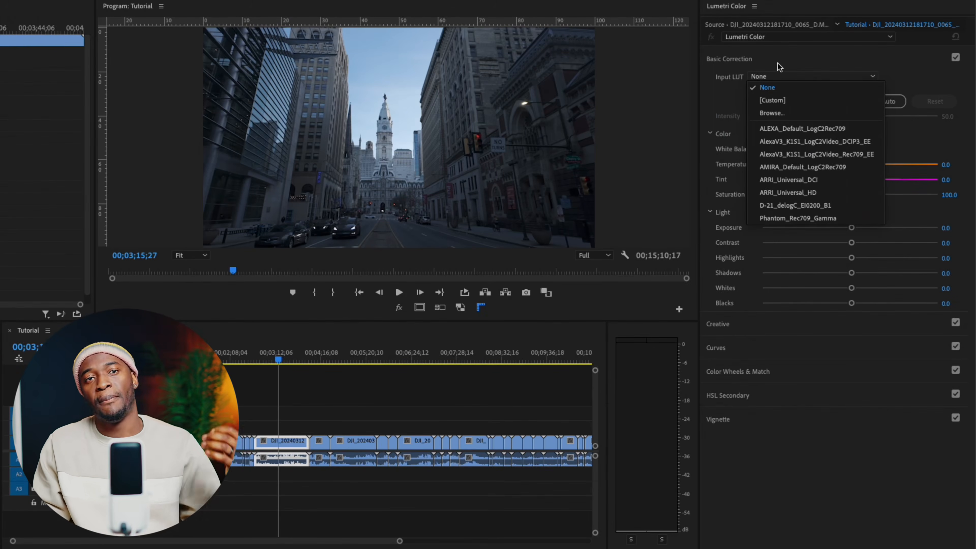
{"action": "left_click", "coordinate": [771, 80]}
{"action": "left_click", "coordinate": [772, 79]}
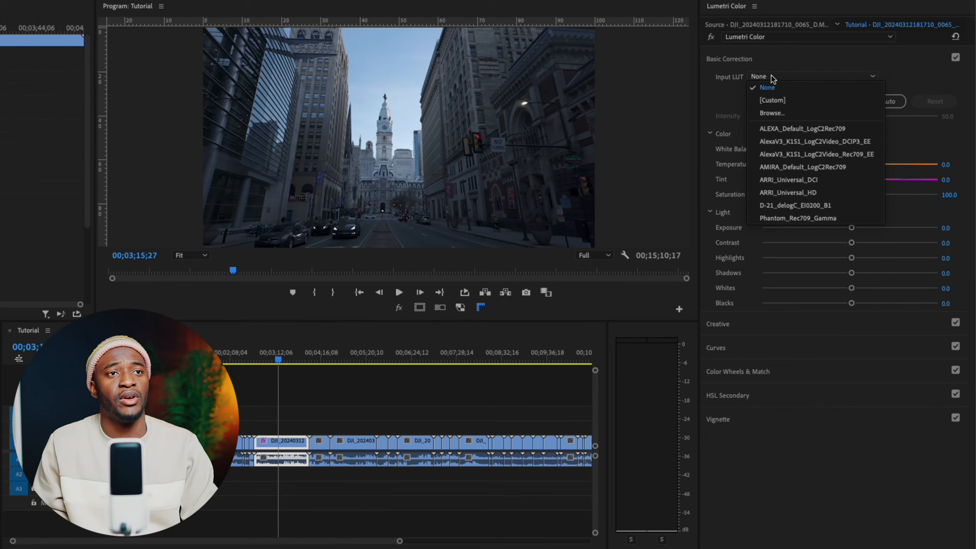
{"action": "left_click", "coordinate": [794, 113]}
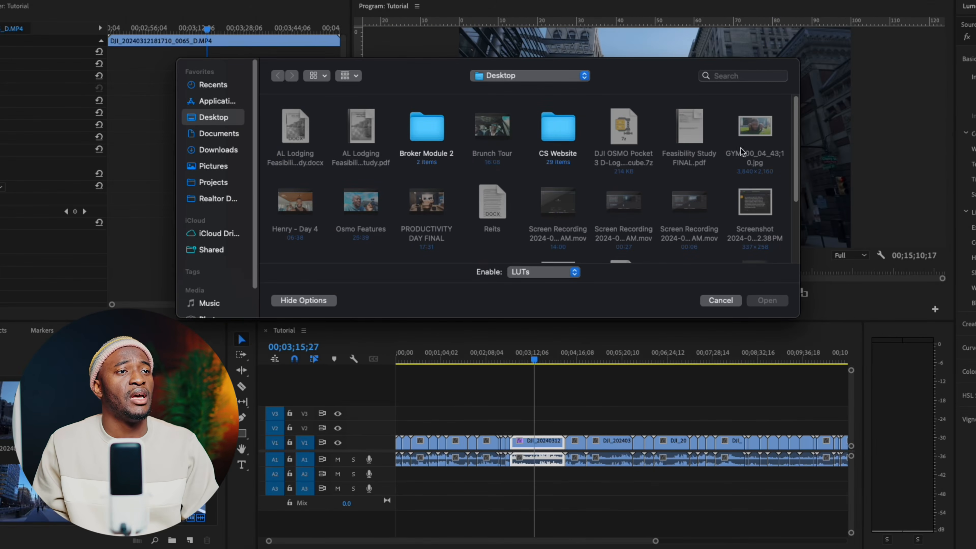
{"action": "left_click", "coordinate": [728, 300]}
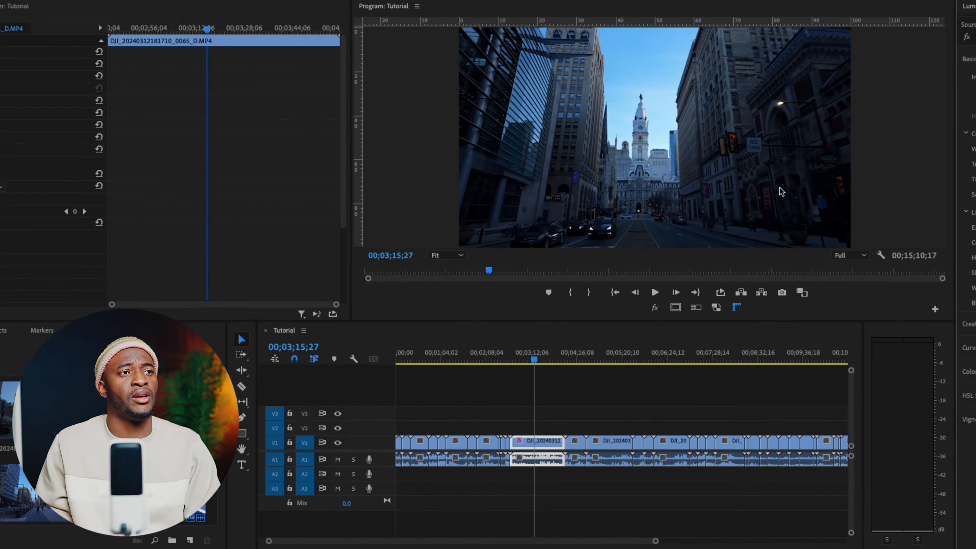
{"action": "mouse_move", "coordinate": [534, 361]}
{"action": "left_mouse_down"}
{"action": "mouse_move", "coordinate": [580, 361]}
{"action": "mouse_move", "coordinate": [529, 363]}
{"action": "mouse_move", "coordinate": [579, 372]}
{"action": "mouse_move", "coordinate": [535, 370]}
{"action": "left_mouse_up"}
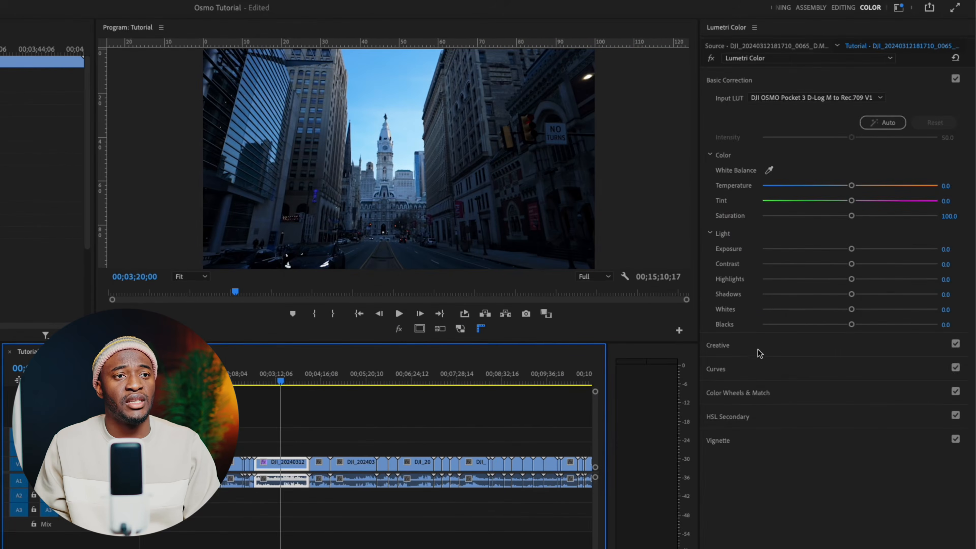
- Apply the BMD Film creative look to the clip and set its Intensity to 63.4
{"action": "left_click", "coordinate": [758, 347]}
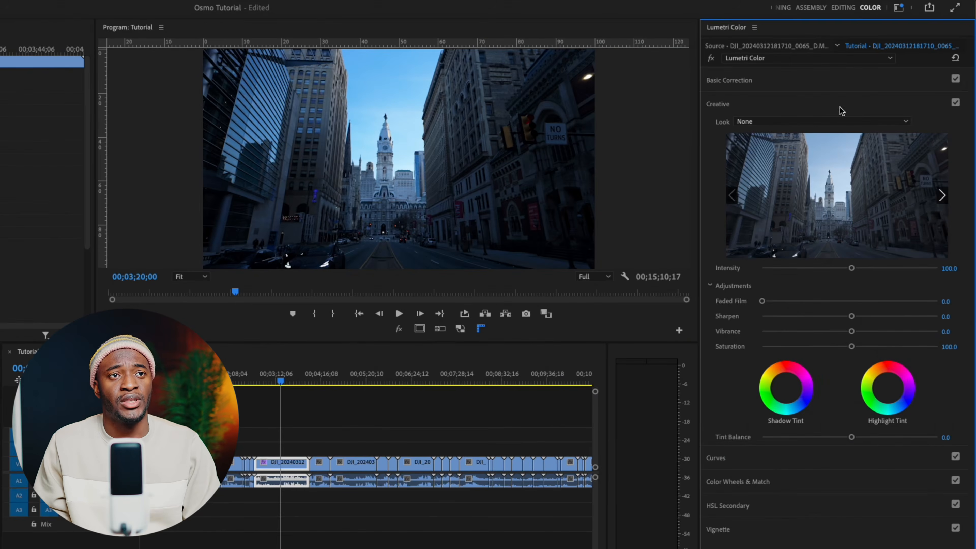
{"action": "left_click", "coordinate": [794, 122]}
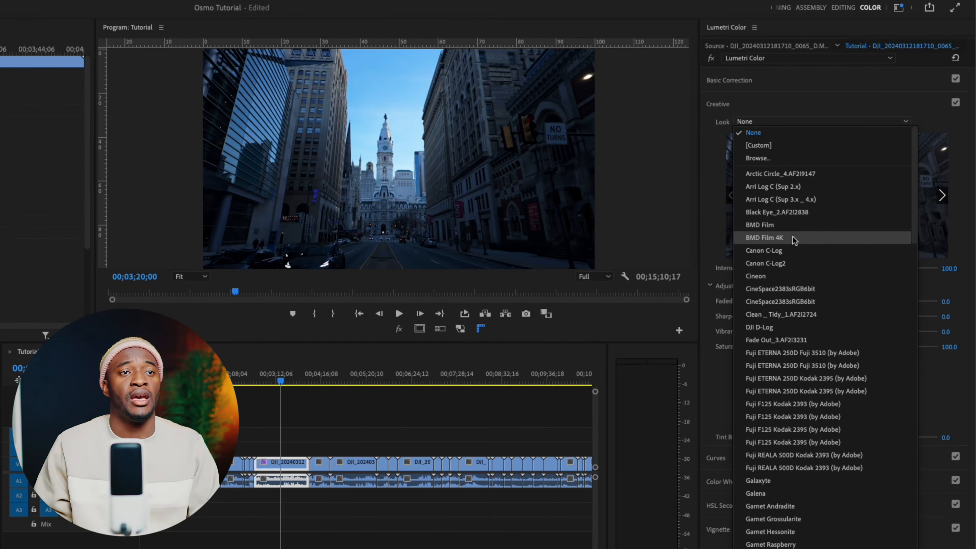
{"action": "left_click", "coordinate": [788, 229]}
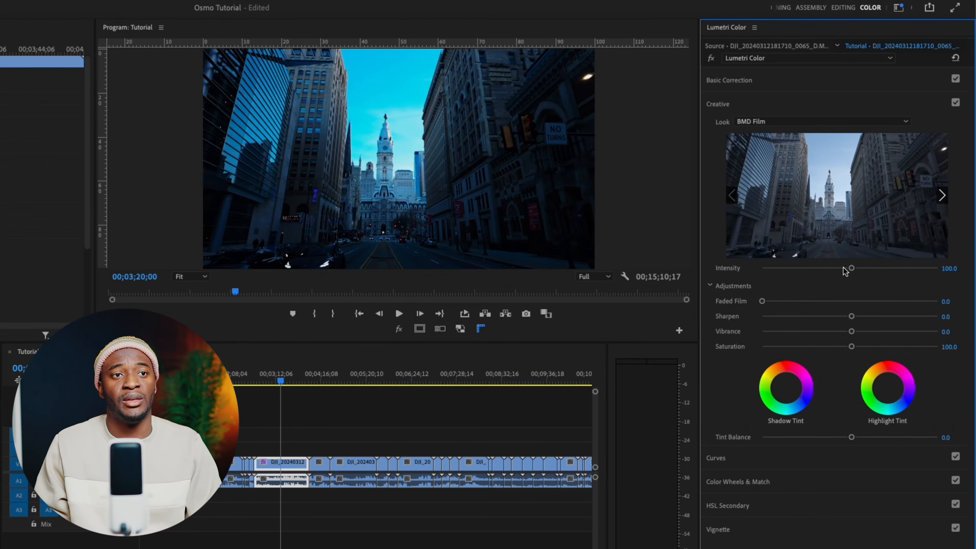
{"action": "left_click_drag", "start_coordinate": [852, 269], "coordinate": [818, 272]}
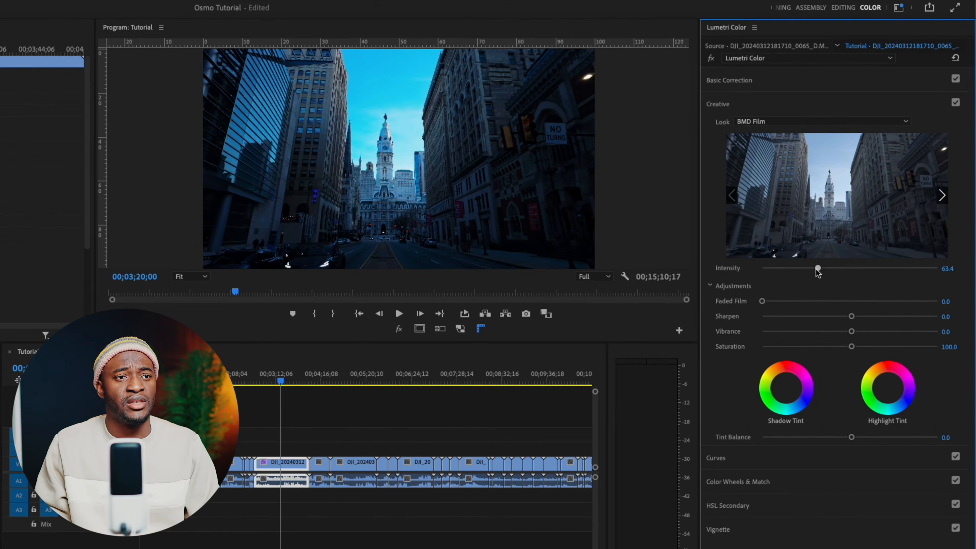
{"action": "left_click", "coordinate": [763, 462]}
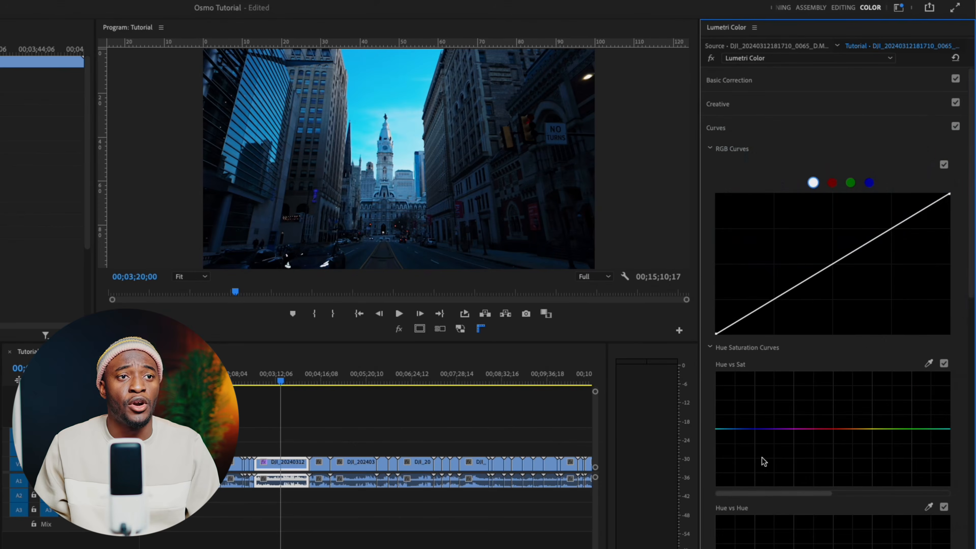
{"action": "scroll", "coordinate": [861, 375], "scroll_direction": "down", "scroll_amount": 10}
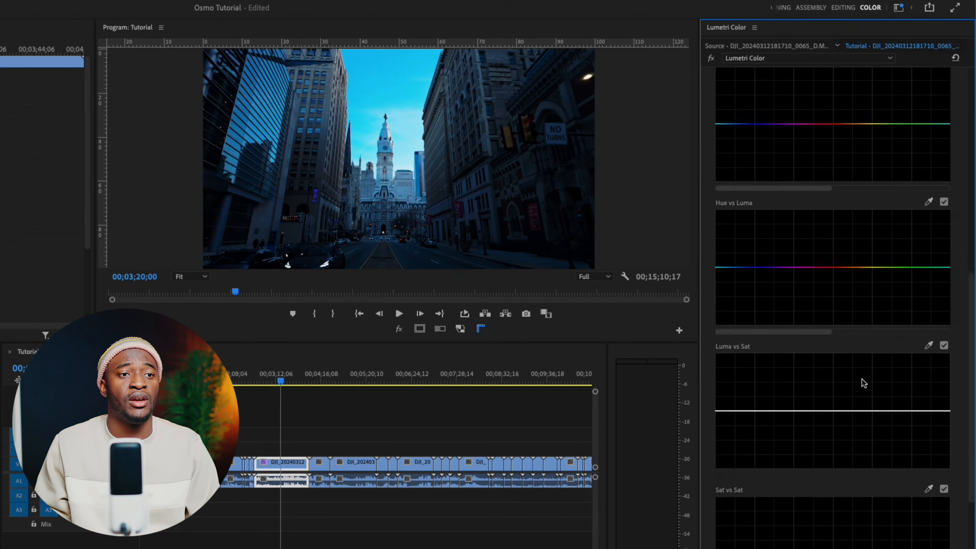
{"action": "scroll", "coordinate": [852, 406], "scroll_direction": "up", "scroll_amount": 10}
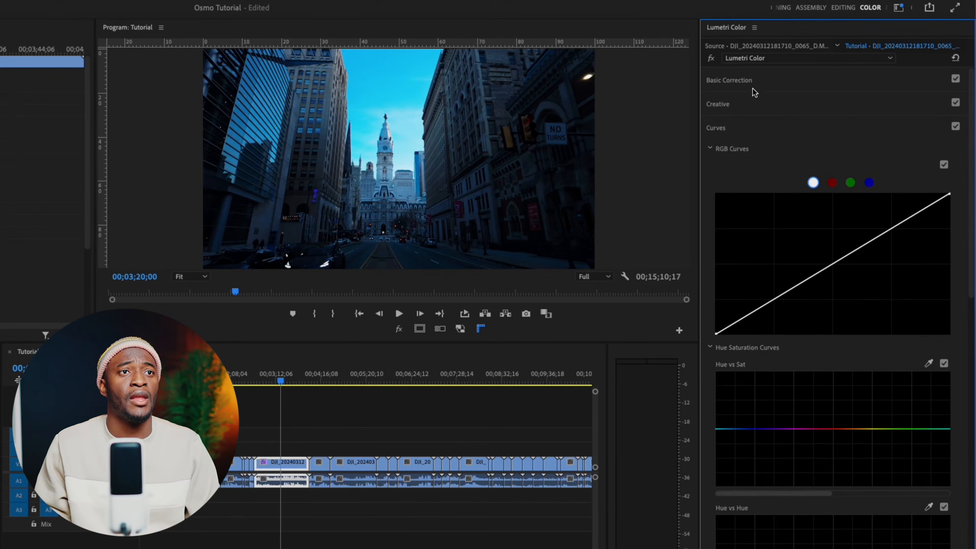
- In the clip's Basic Correction, set Shadows to 52.5, Contrast to 15.5 and Highlights to -8.9, and warm the Temperature slightly
{"action": "left_click", "coordinate": [768, 81]}
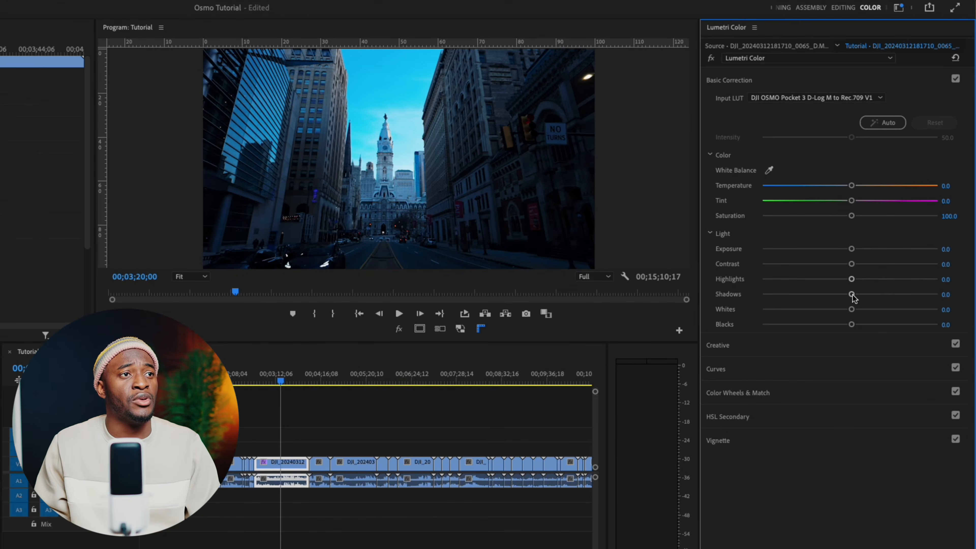
{"action": "left_click_drag", "start_coordinate": [853, 296], "coordinate": [864, 267]}
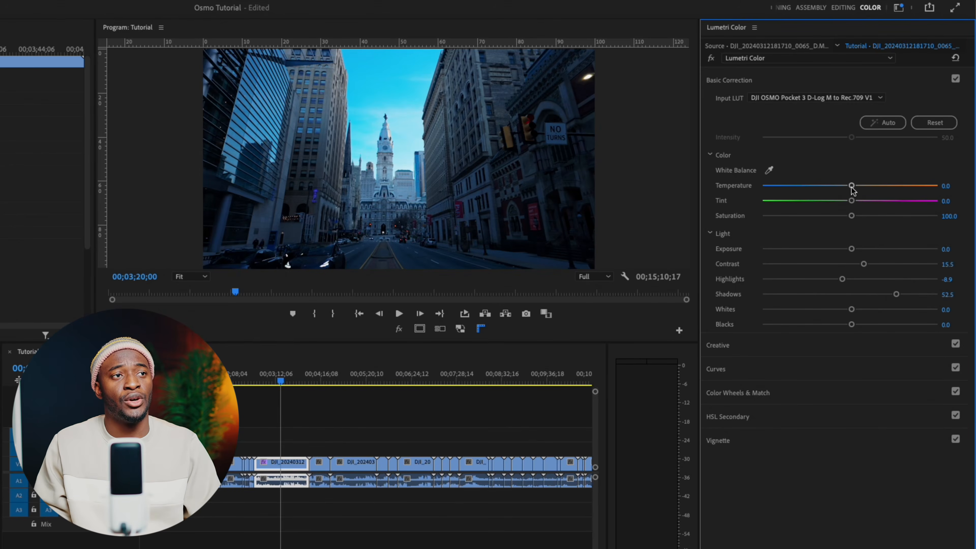
{"action": "left_click_drag", "start_coordinate": [851, 185], "coordinate": [864, 189]}
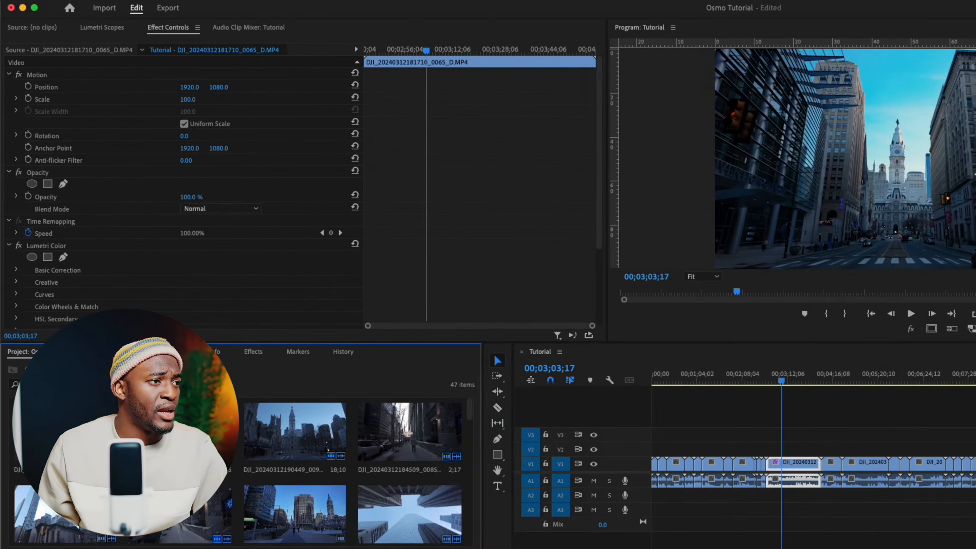
- Create a 3840 x 2160, 29.97 fps adjustment layer, place it on V2 over the clips, and move the playhead to 00;04;19;11
{"action": "left_click", "coordinate": [442, 547]}
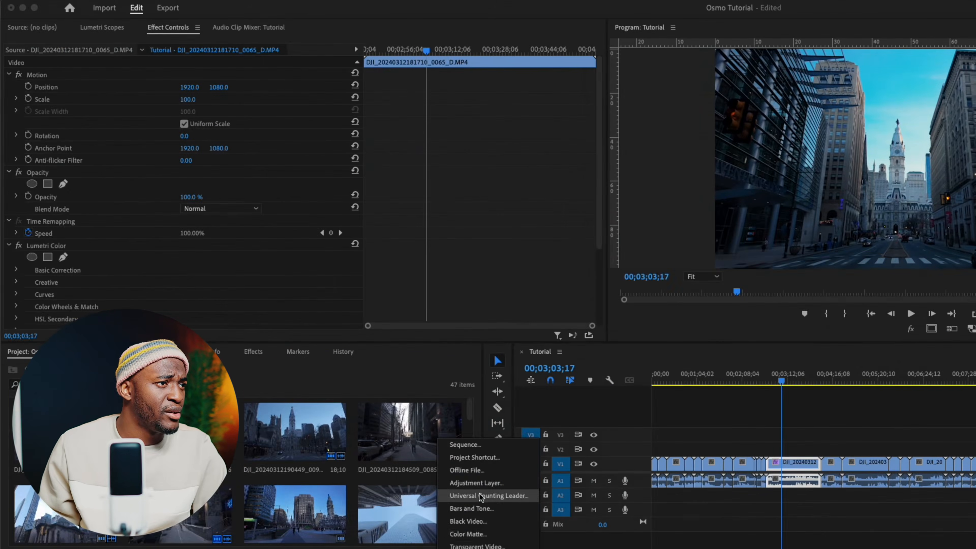
{"action": "left_click", "coordinate": [477, 483]}
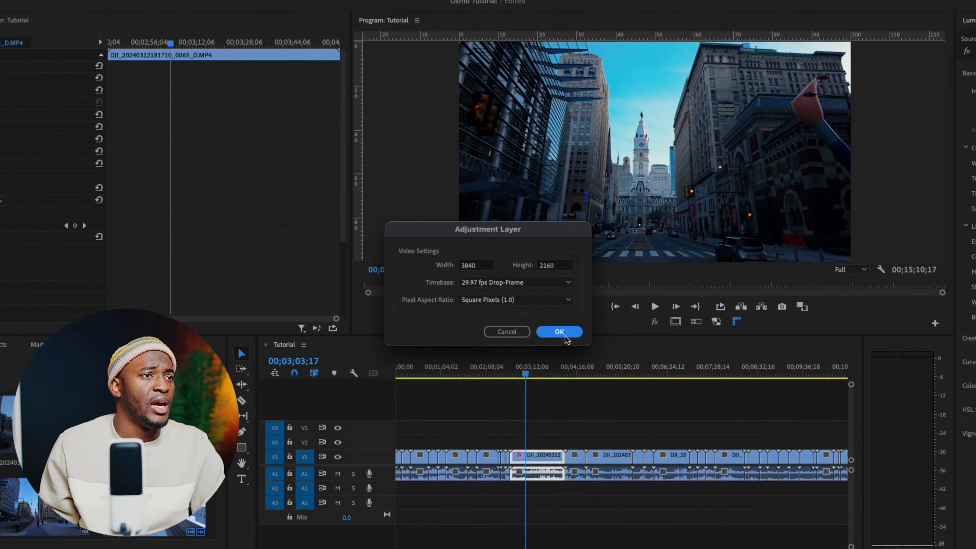
{"action": "left_click", "coordinate": [559, 332]}
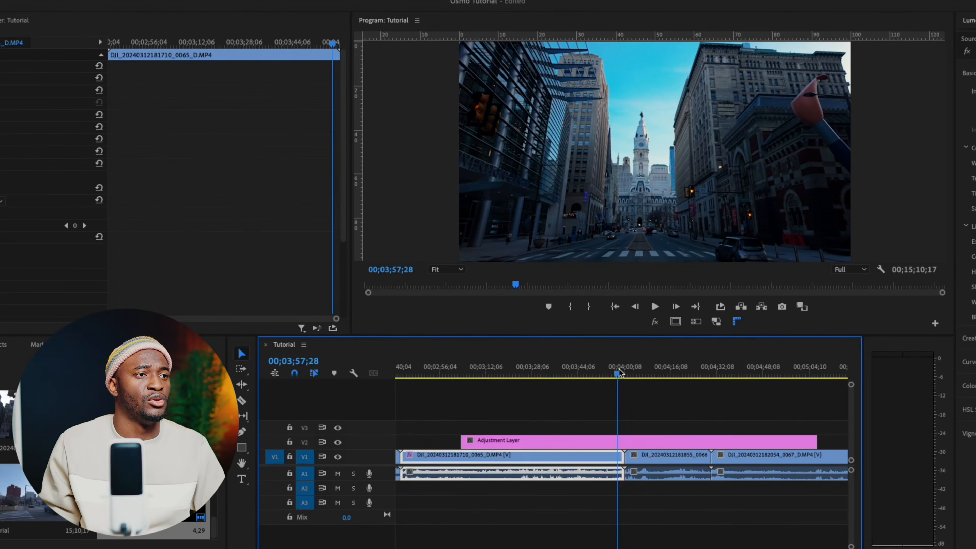
{"action": "left_click", "coordinate": [680, 377]}
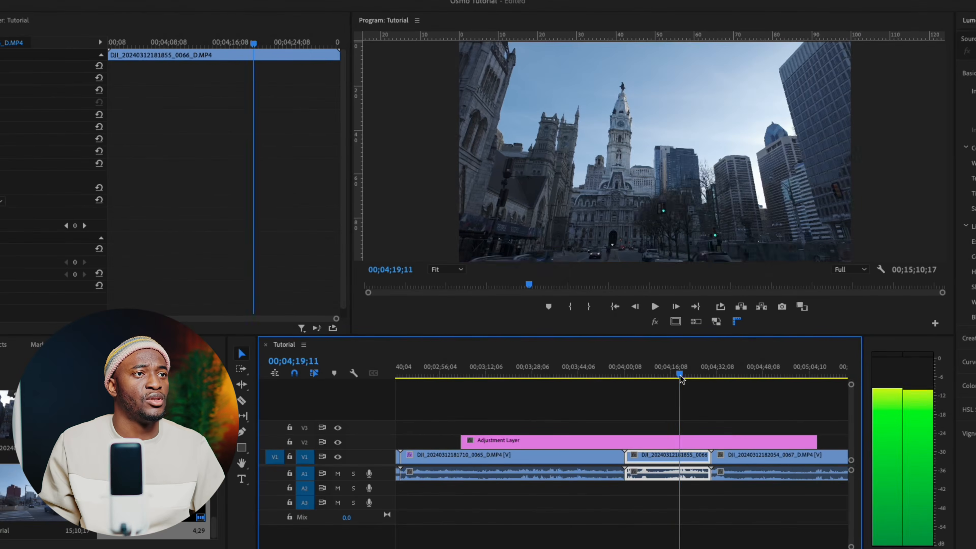
{"action": "left_click_drag", "start_coordinate": [680, 376], "coordinate": [676, 376]}
{"action": "left_click", "coordinate": [592, 457]}
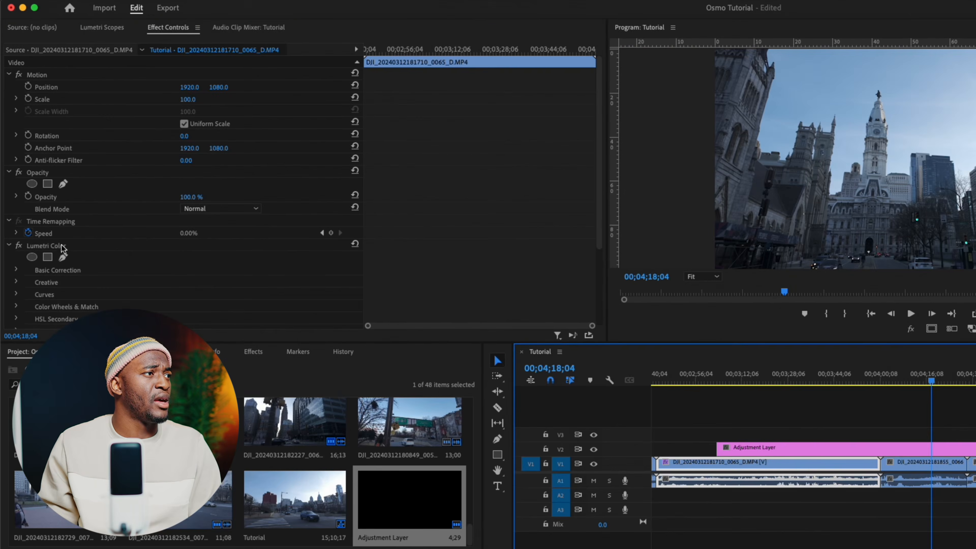
{"action": "right_click", "coordinate": [63, 248]}
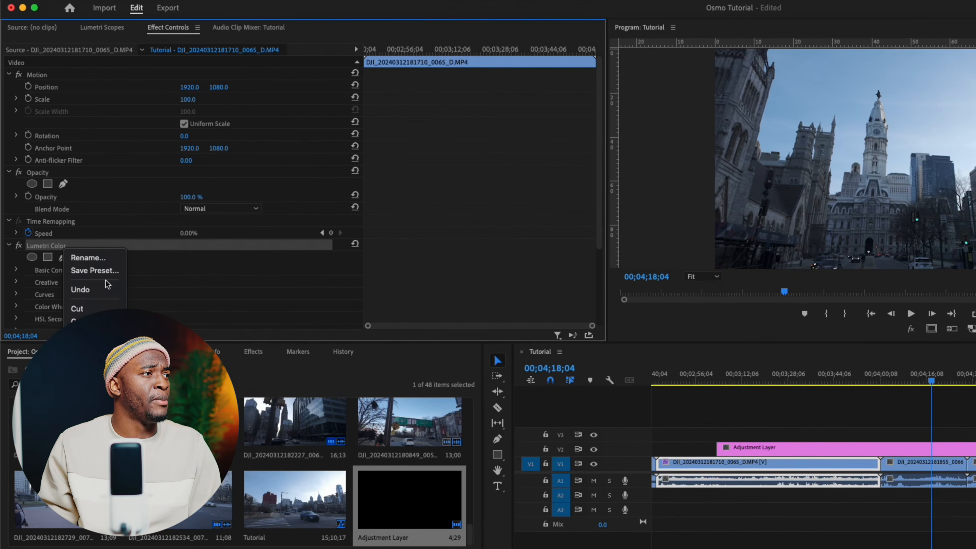
{"action": "left_click", "coordinate": [77, 321]}
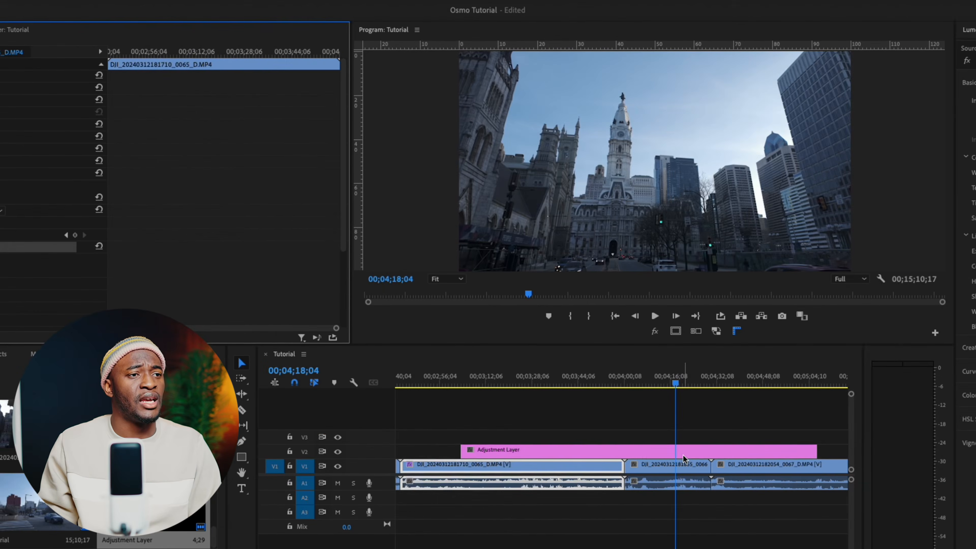
{"action": "left_click", "coordinate": [682, 456]}
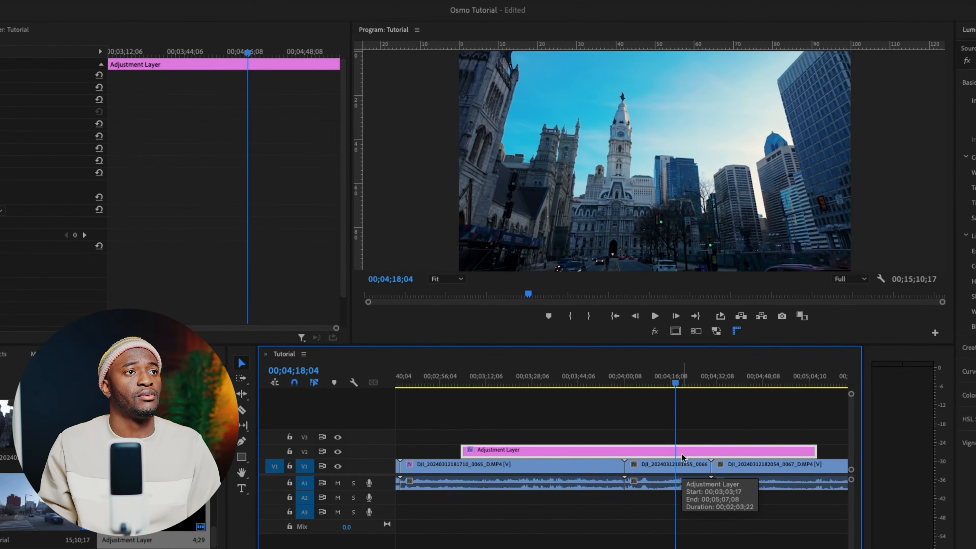
- Move the playhead to 00;04;44;10 and extend the end of the adjustment layer over the following clips on V1
{"action": "left_click", "coordinate": [762, 384]}
{"action": "left_click_drag", "start_coordinate": [764, 383], "coordinate": [752, 388]}
{"action": "scroll", "coordinate": [734, 452], "scroll_direction": "down", "scroll_amount": 5}
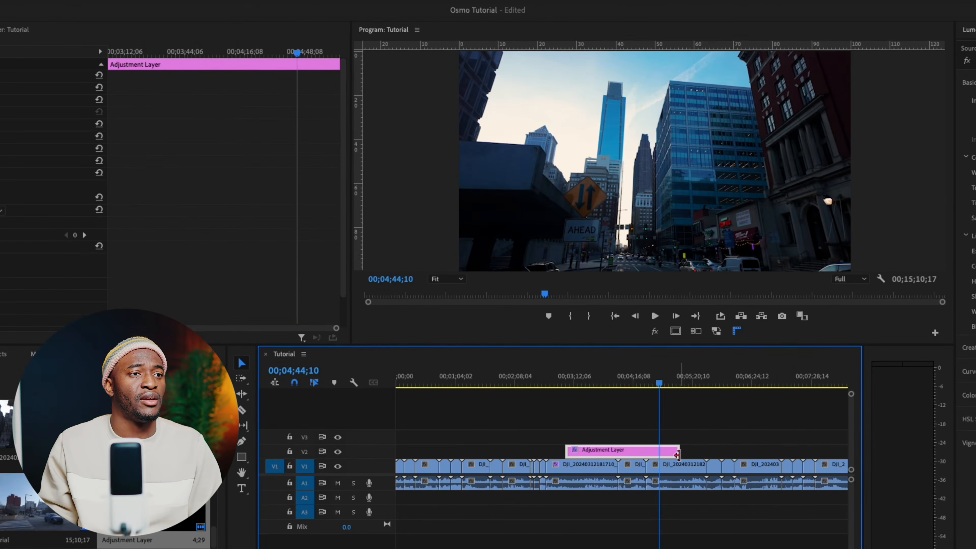
{"action": "left_click_drag", "start_coordinate": [677, 455], "coordinate": [845, 454]}
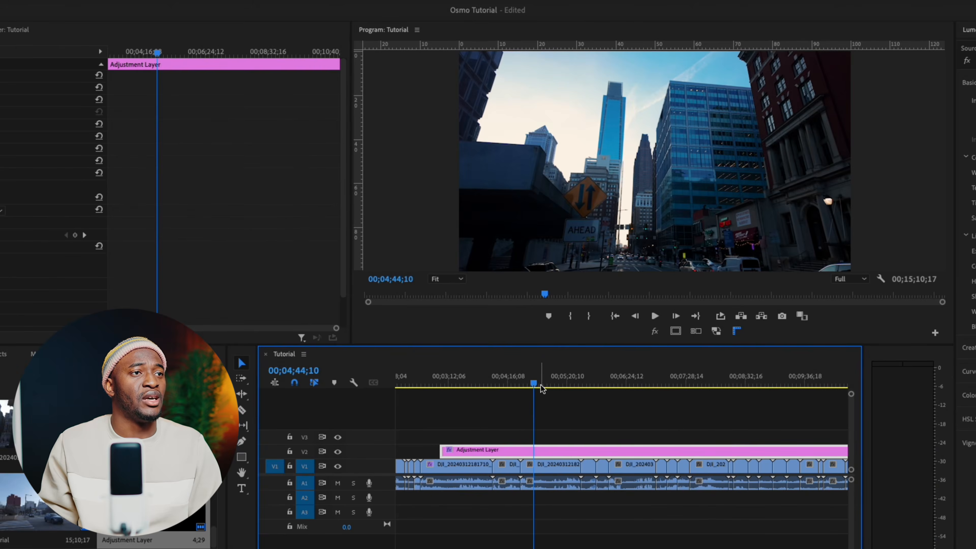
- Scrub through the timeline to review the grade on the clips before and under the adjustment layer
{"action": "mouse_move", "coordinate": [542, 388]}
{"action": "left_mouse_down"}
{"action": "mouse_move", "coordinate": [830, 384]}
{"action": "mouse_move", "coordinate": [534, 384]}
{"action": "left_mouse_up"}
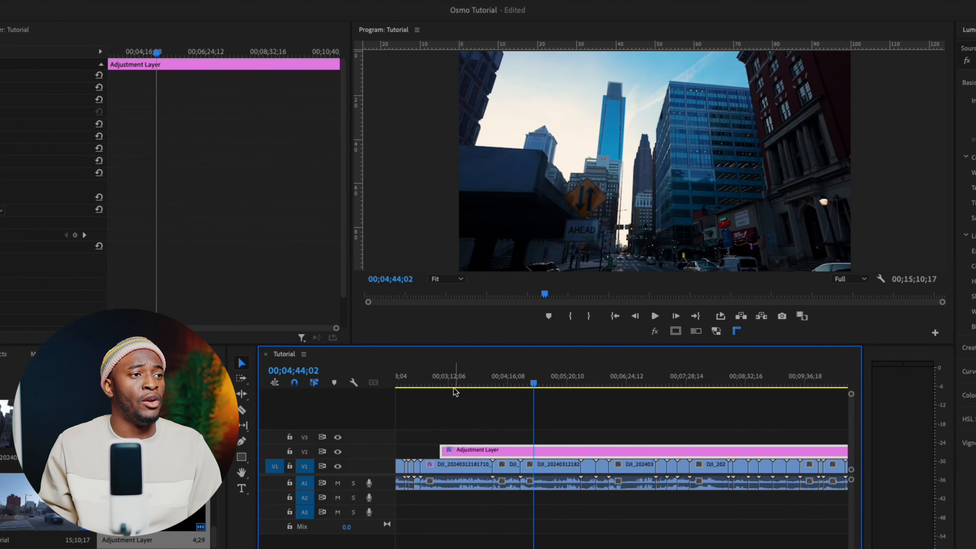
{"action": "left_click_drag", "start_coordinate": [455, 391], "coordinate": [399, 404]}
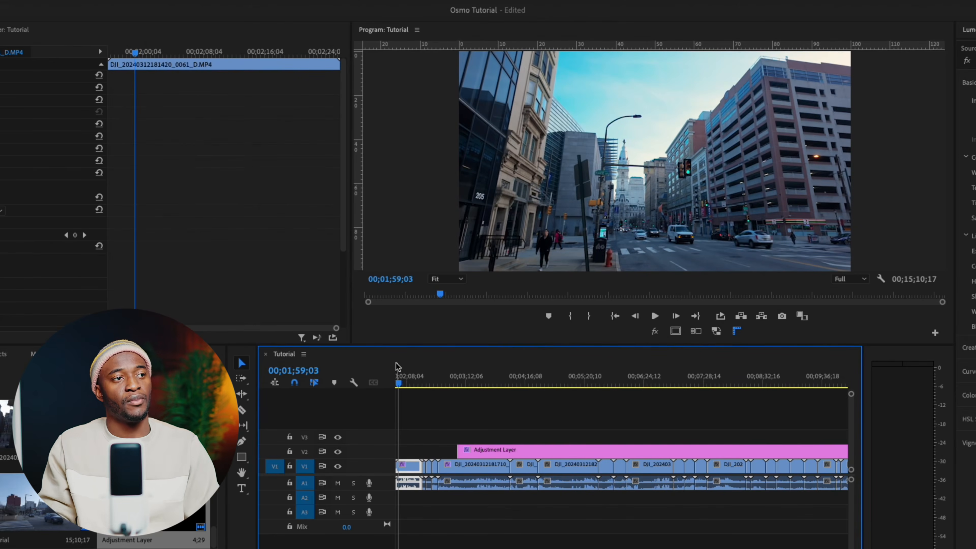
{"action": "left_click_drag", "start_coordinate": [404, 380], "coordinate": [710, 371]}
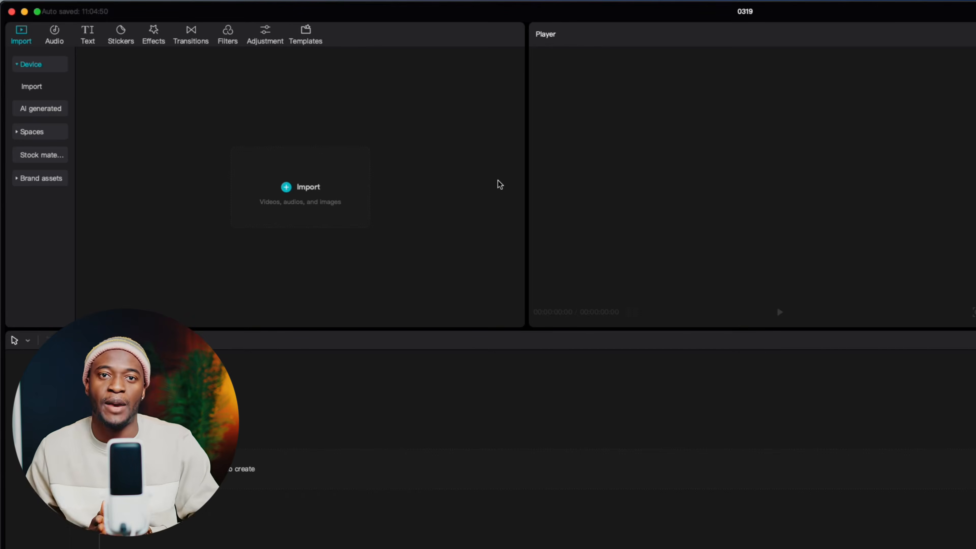
- Switch to CapCut and import the DJI MP4 clips from the Osmo Colorgrade folder in Projects
{"action": "left_click", "coordinate": [312, 192]}
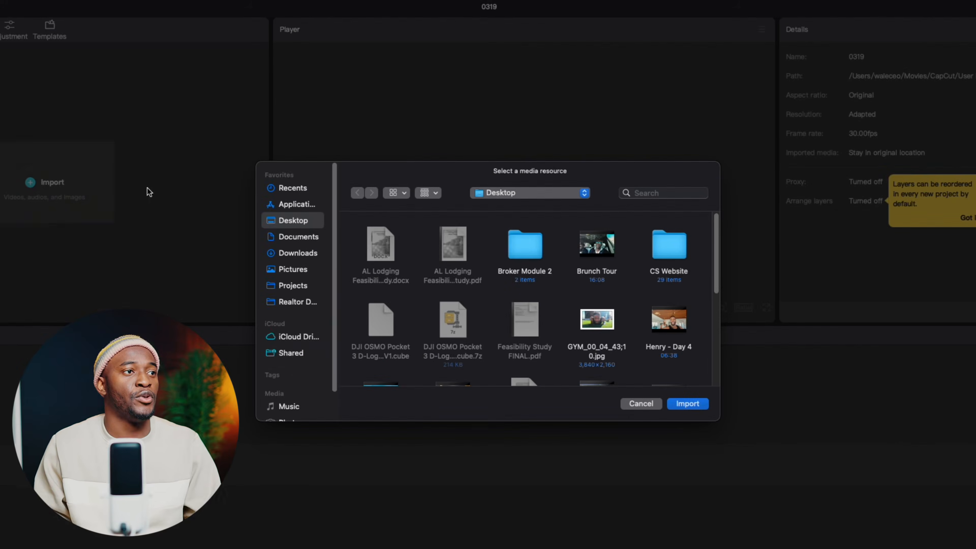
{"action": "scroll", "coordinate": [301, 341], "scroll_direction": "down", "scroll_amount": 1}
{"action": "left_click", "coordinate": [295, 270]}
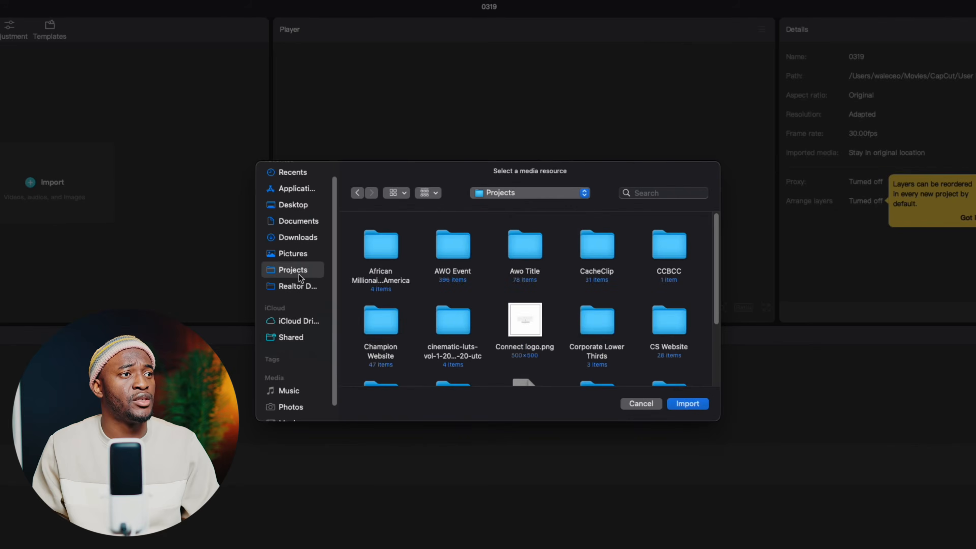
{"action": "scroll", "coordinate": [530, 300], "scroll_direction": "down", "scroll_amount": 3}
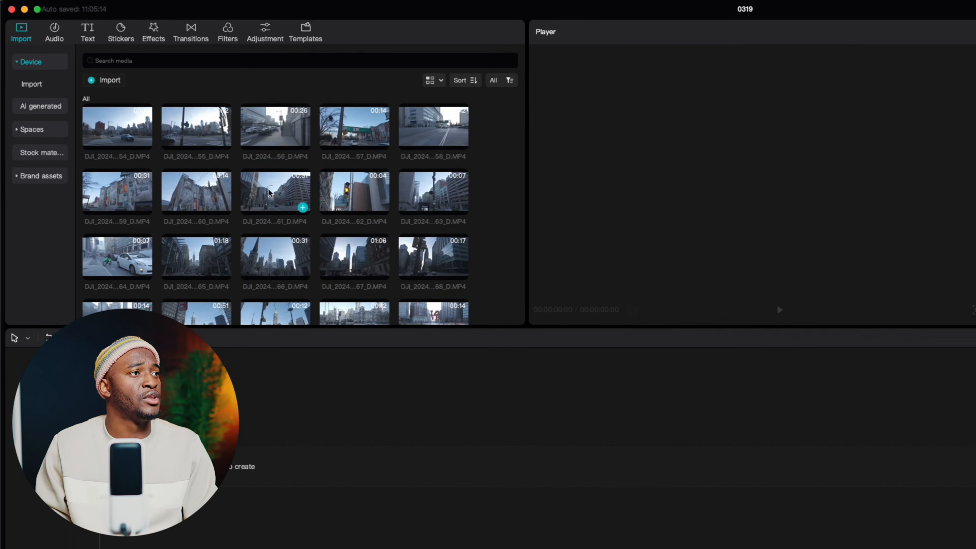
- Preview the imported clips, add the City Hall clip ending in 70_D.MP4 to the timeline and select it
{"action": "left_click", "coordinate": [268, 188]}
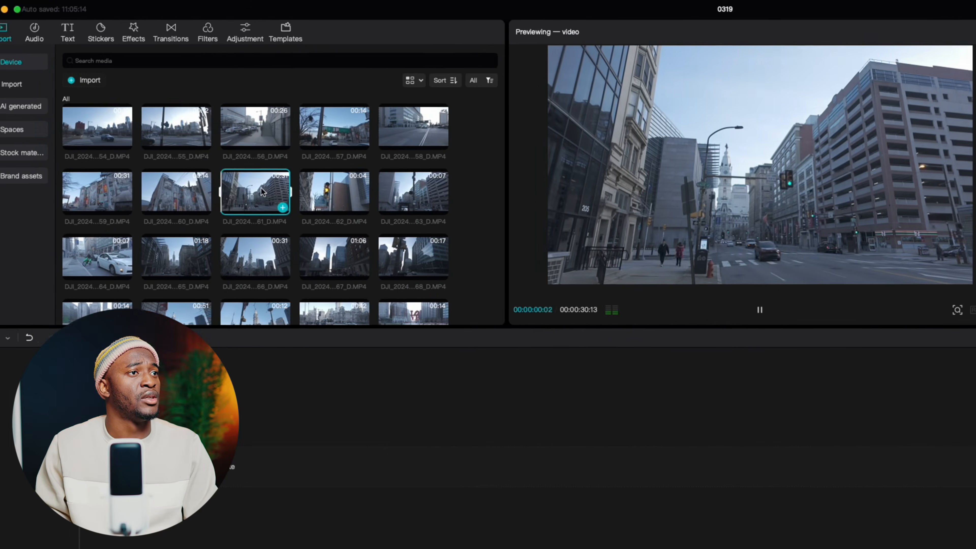
{"action": "left_click", "coordinate": [303, 127]}
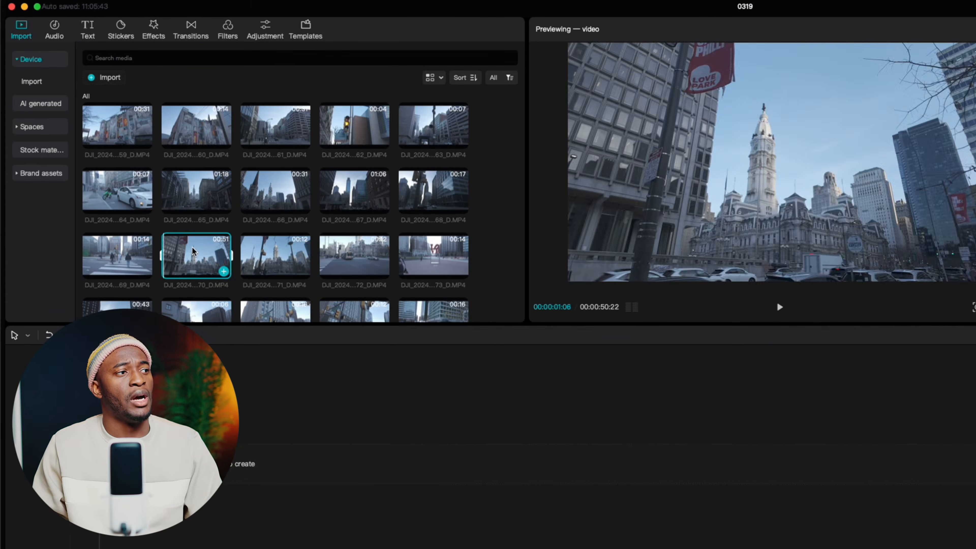
{"action": "left_click", "coordinate": [224, 271]}
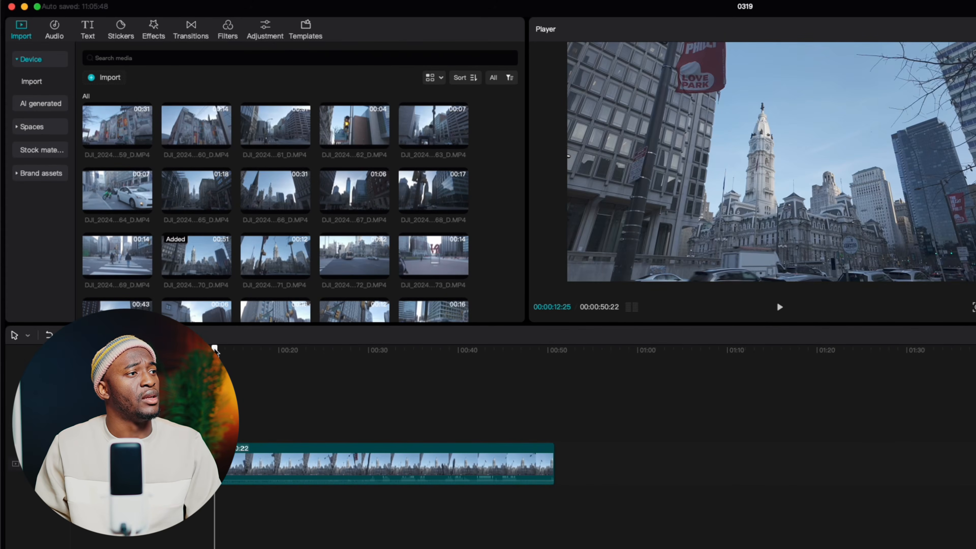
{"action": "left_click", "coordinate": [267, 466]}
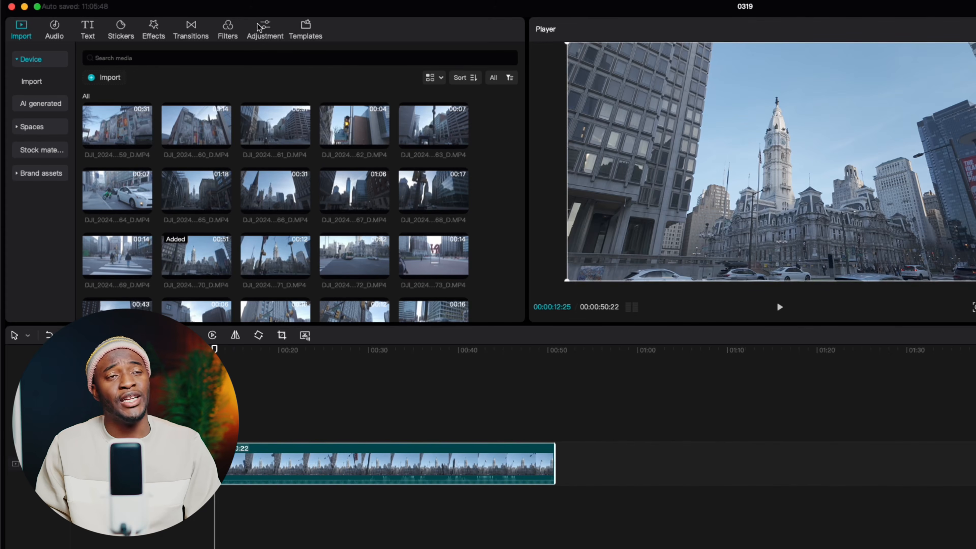
- Import the DJI OSMO Pocket 3 D-Log M V1.cube LUT from the Desktop and lay it over the full clip
{"action": "left_click", "coordinate": [266, 28]}
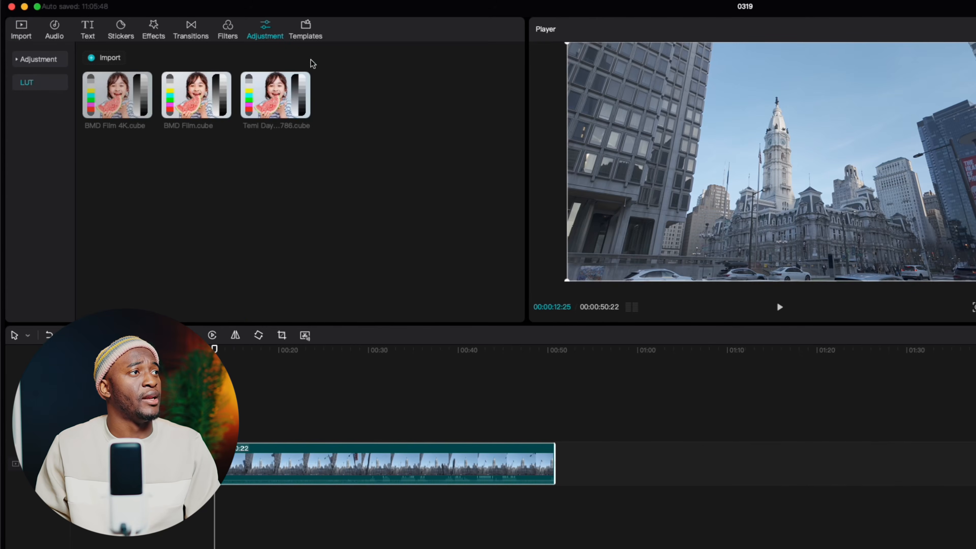
{"action": "left_click", "coordinate": [111, 58]}
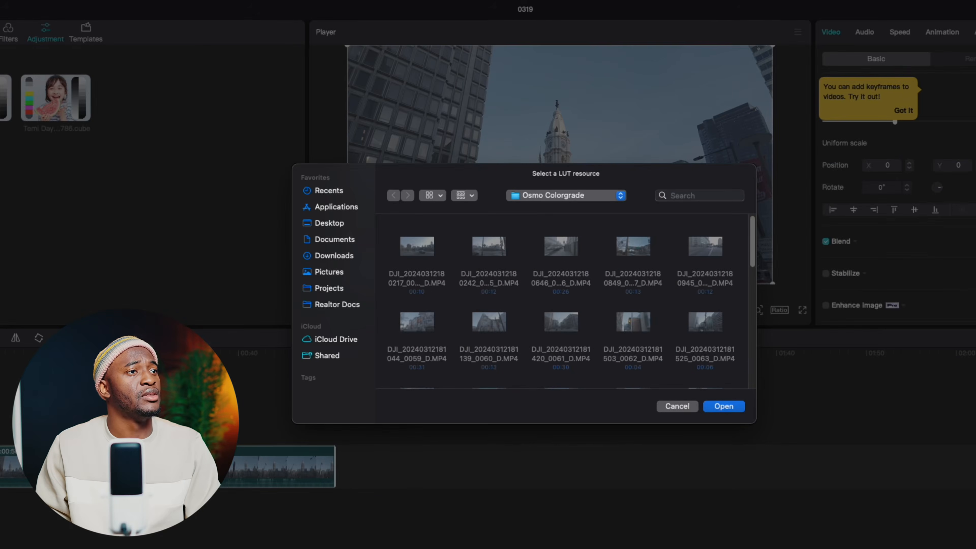
{"action": "left_click", "coordinate": [331, 223]}
{"action": "double_click", "coordinate": [422, 326]}
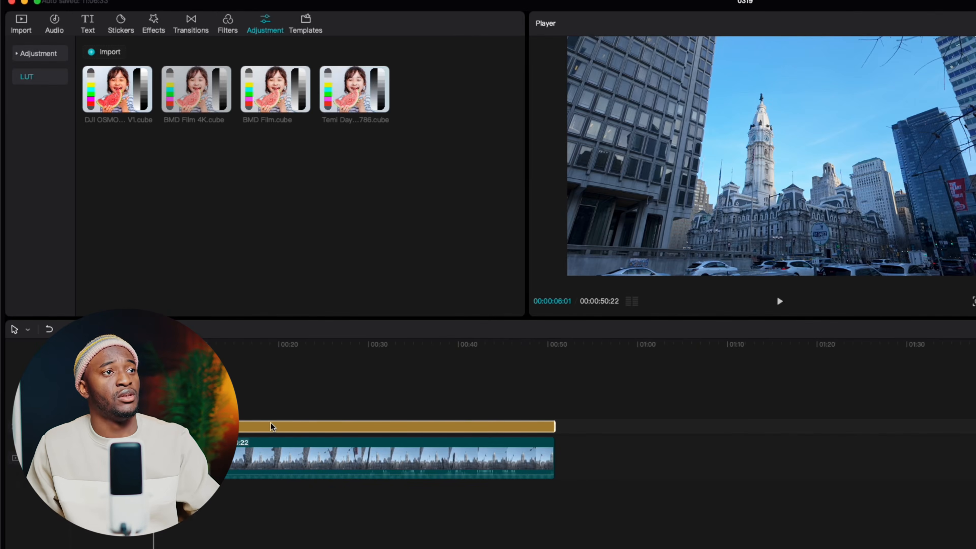
- Keep the DJI conversion LUT layer over the clip and add the BMD Film.cube LUT as another adjustment layer above it
{"action": "key", "text": "Delete"}
{"action": "key", "text": "super+z"}
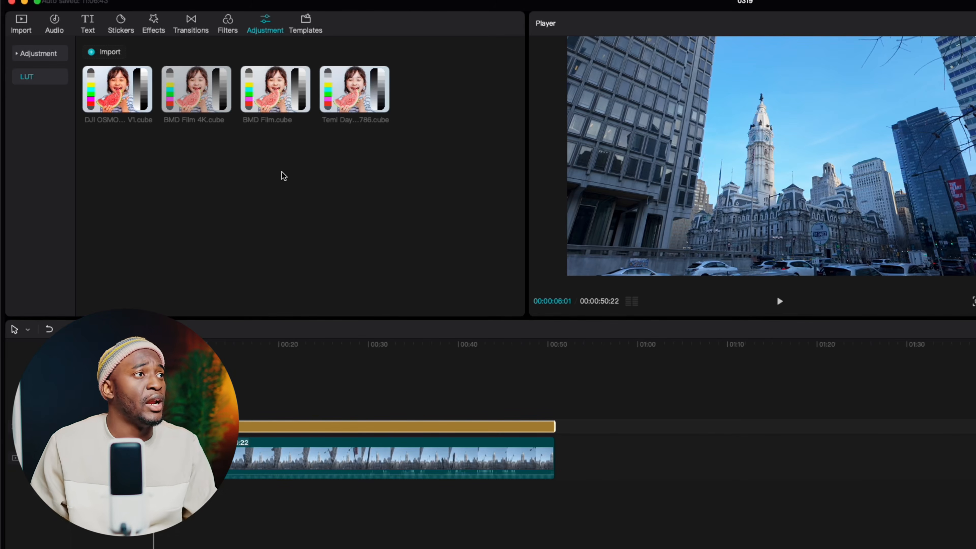
{"action": "left_click_drag", "start_coordinate": [271, 99], "coordinate": [161, 409]}
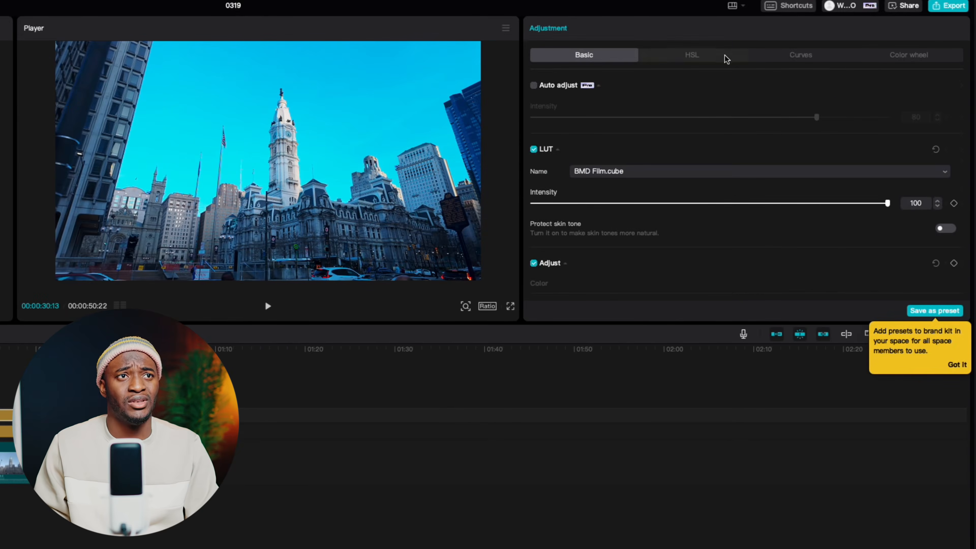
- Look through the HSL, Curves, Color wheel and Basic controls available for the BMD Film.cube adjustment layer
{"action": "left_click", "coordinate": [948, 51]}
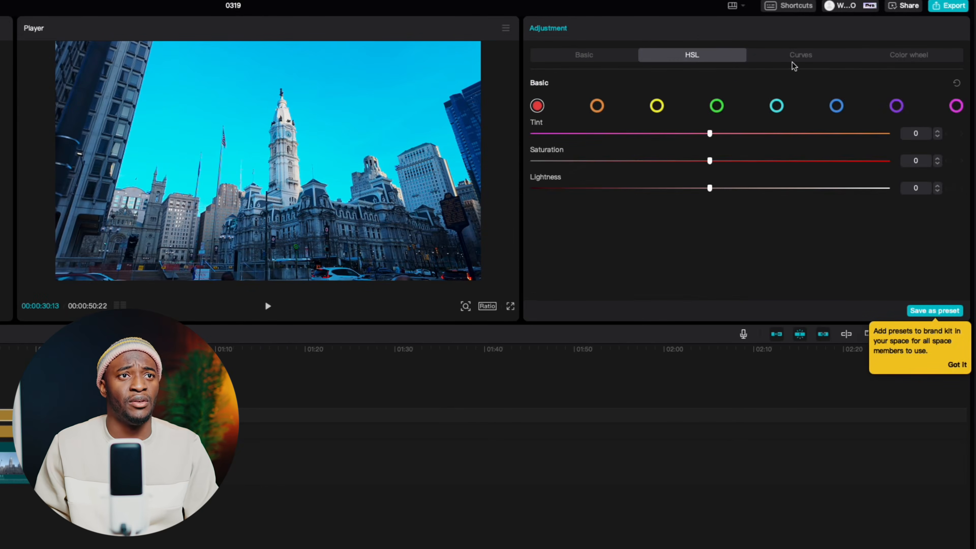
{"action": "left_click", "coordinate": [800, 57]}
{"action": "left_click", "coordinate": [702, 55]}
{"action": "left_click", "coordinate": [584, 56]}
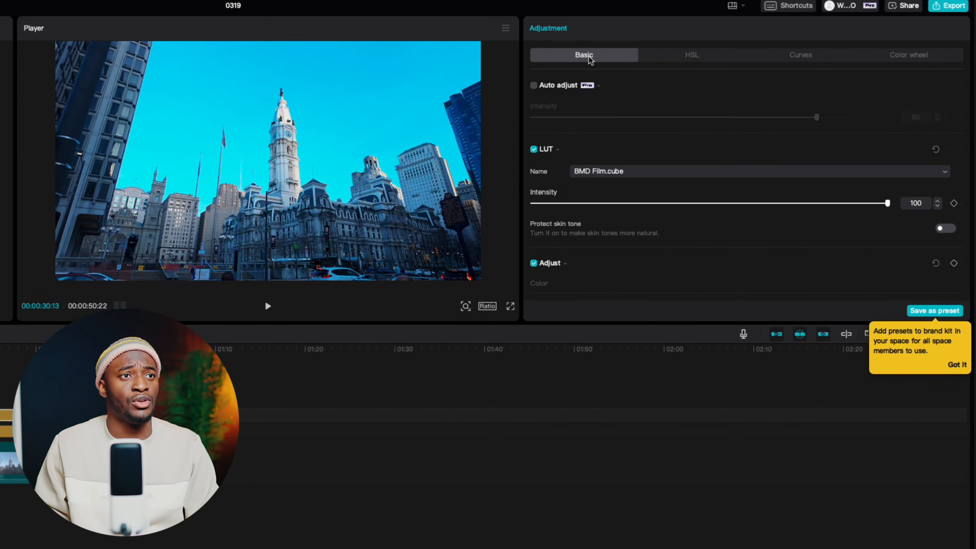
{"action": "left_click", "coordinate": [927, 56]}
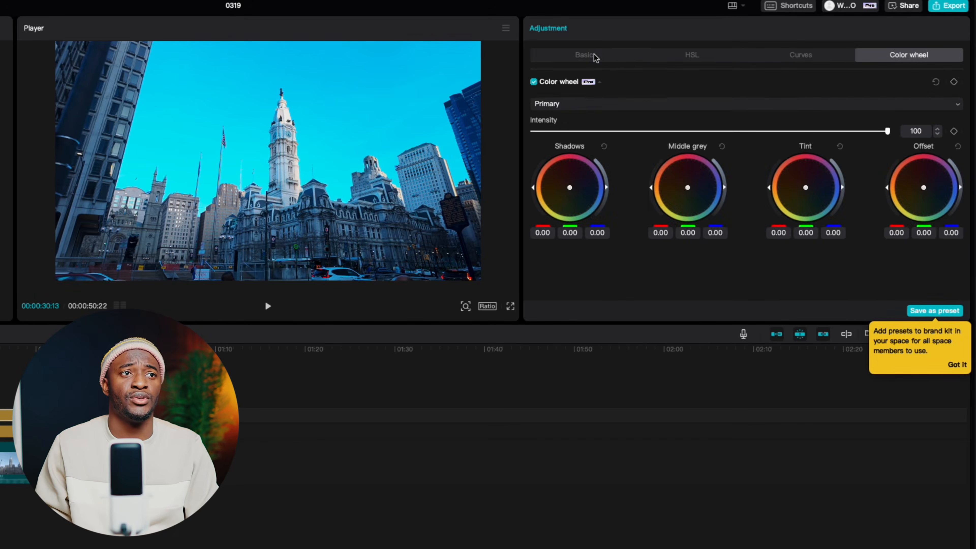
{"action": "left_click", "coordinate": [585, 56]}
{"action": "scroll", "coordinate": [736, 220], "scroll_direction": "down", "scroll_amount": 10}
{"action": "scroll", "coordinate": [746, 231], "scroll_direction": "up", "scroll_amount": 5}
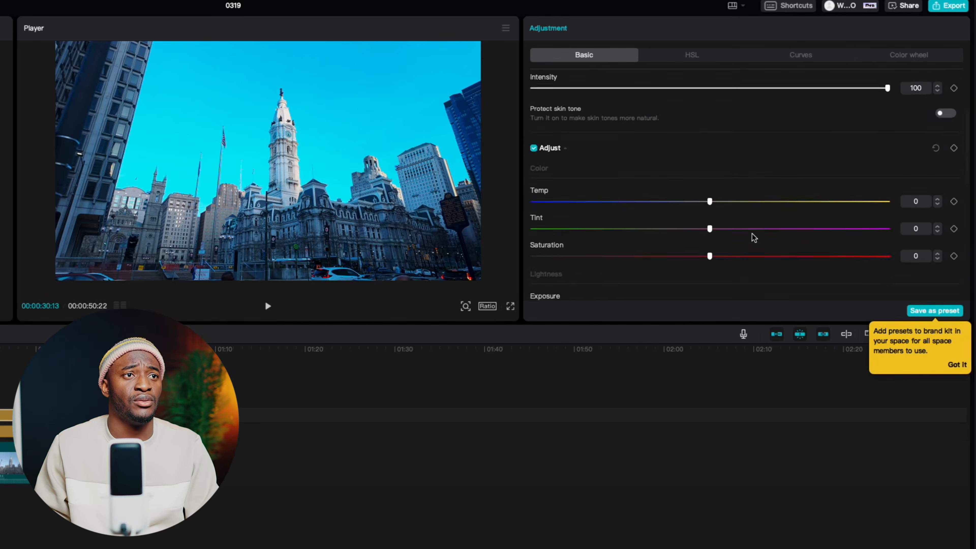
{"action": "scroll", "coordinate": [754, 237], "scroll_direction": "up", "scroll_amount": 3}
{"action": "scroll", "coordinate": [742, 200], "scroll_direction": "down", "scroll_amount": 8}
{"action": "scroll", "coordinate": [736, 161], "scroll_direction": "up", "scroll_amount": 8}
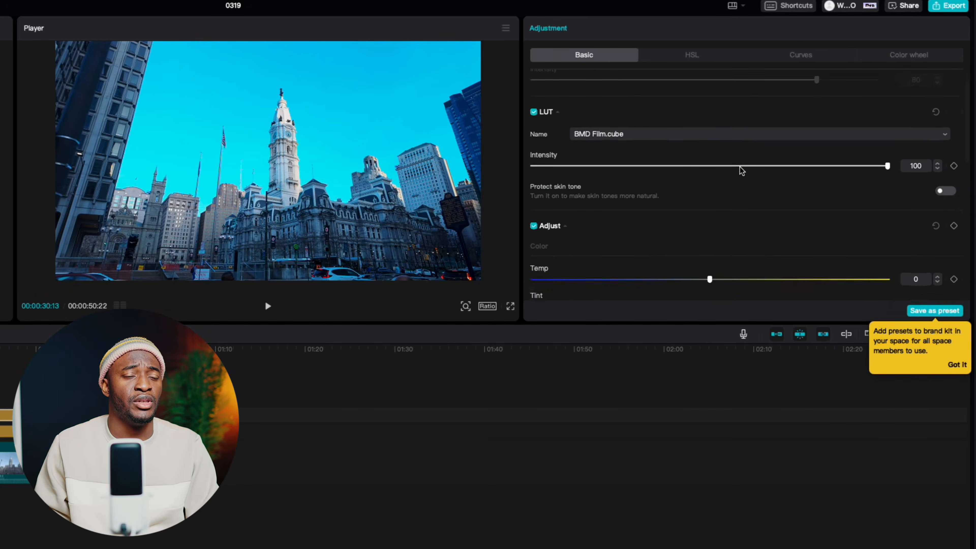
- In the adjustment layer's basic adjustments, set Temp to 22 and Shadow to 25, and lower Highlight
{"action": "scroll", "coordinate": [742, 171], "scroll_direction": "down", "scroll_amount": 4}
{"action": "left_click_drag", "start_coordinate": [736, 120], "coordinate": [789, 134]}
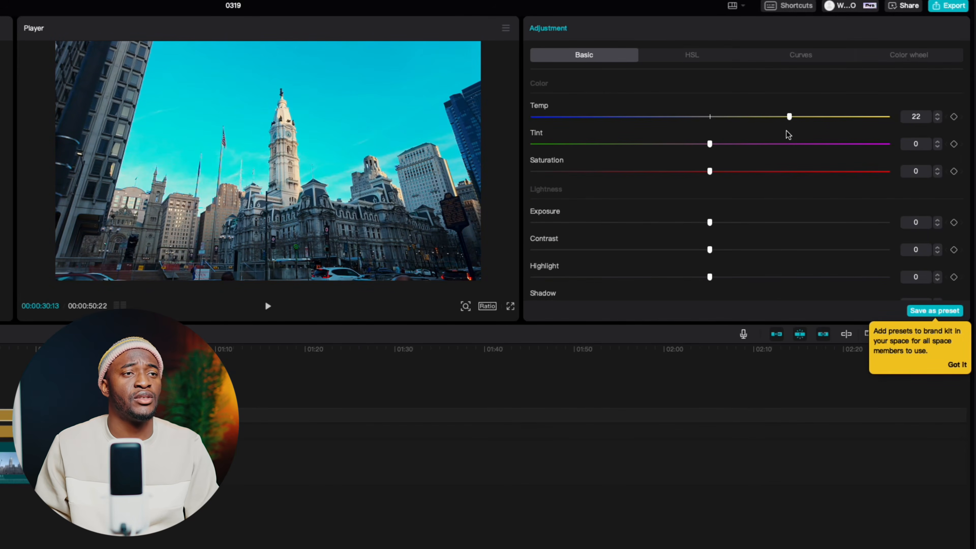
{"action": "scroll", "coordinate": [736, 260], "scroll_direction": "down", "scroll_amount": 5}
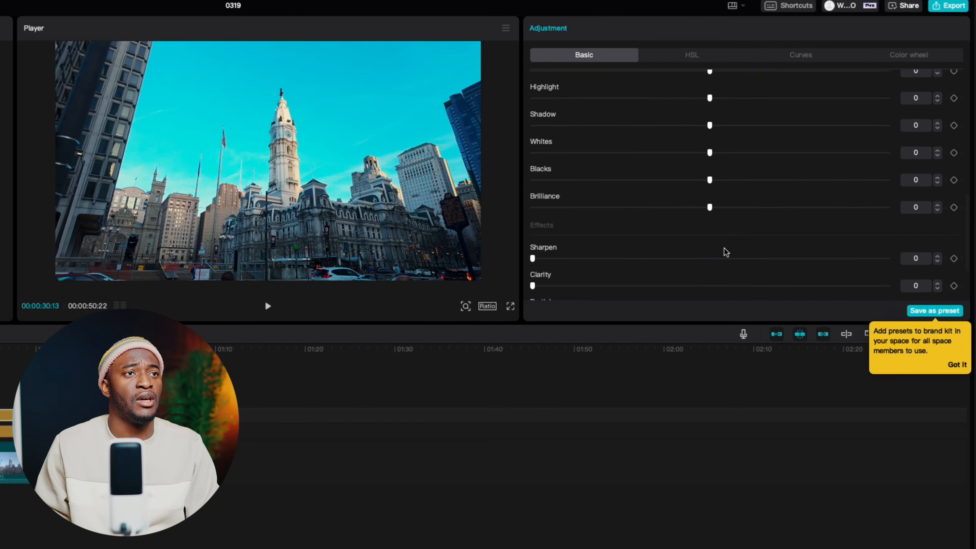
{"action": "scroll", "coordinate": [725, 251], "scroll_direction": "up", "scroll_amount": 4}
{"action": "scroll", "coordinate": [726, 252], "scroll_direction": "down", "scroll_amount": 1}
{"action": "scroll", "coordinate": [726, 252], "scroll_direction": "down", "scroll_amount": 1}
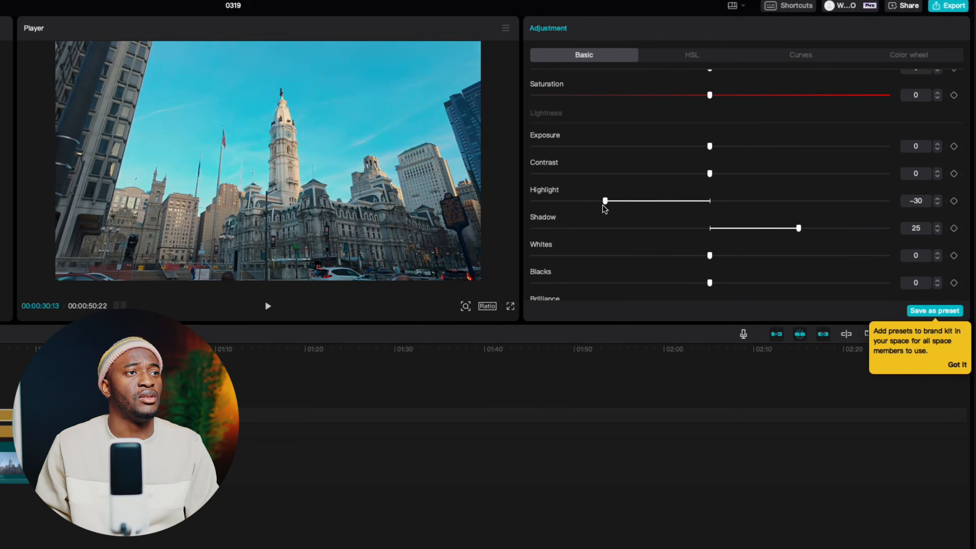
{"action": "left_click_drag", "start_coordinate": [603, 200], "coordinate": [640, 207]}
- Set the adjustment layer's Sharpen effect to 2
{"action": "scroll", "coordinate": [653, 227], "scroll_direction": "down", "scroll_amount": 5}
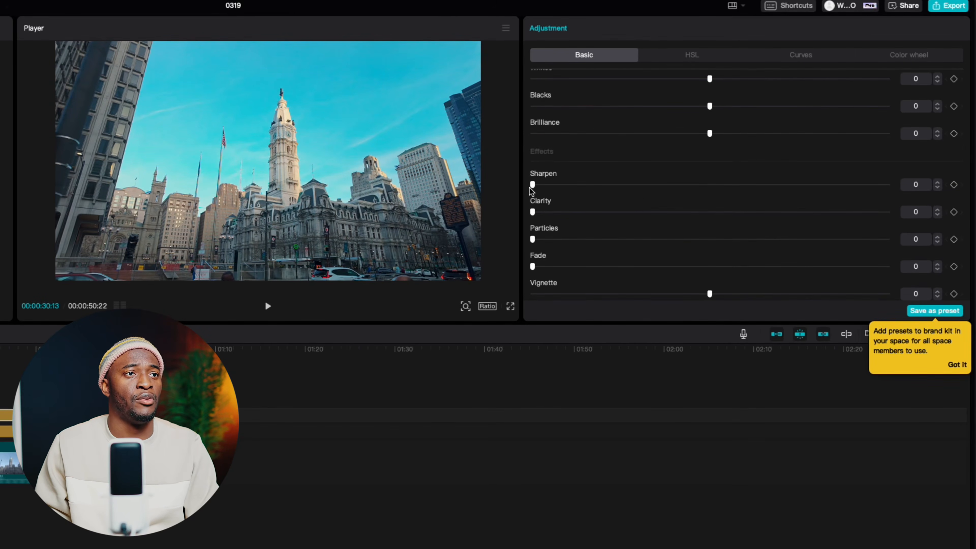
{"action": "mouse_move", "coordinate": [531, 189]}
{"action": "left_mouse_down"}
{"action": "mouse_move", "coordinate": [578, 186]}
{"action": "mouse_move", "coordinate": [534, 189]}
{"action": "left_mouse_up"}
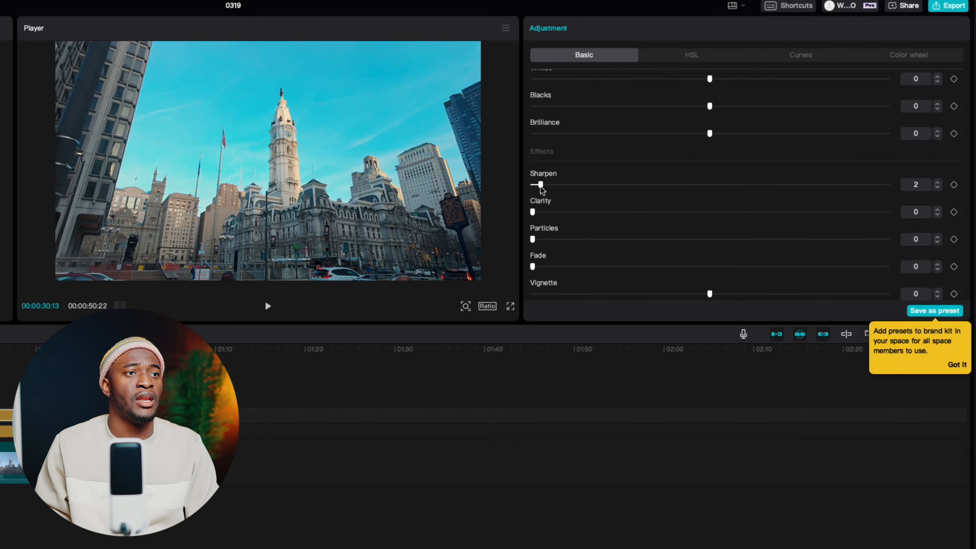
{"action": "scroll", "coordinate": [604, 185], "scroll_direction": "up", "scroll_amount": 2}
- Look over the adjustment layer's Curves, and reduce the Intensity of the BMD Film.cube LUT below 100
{"action": "left_click", "coordinate": [811, 58]}
{"action": "scroll", "coordinate": [804, 146], "scroll_direction": "down", "scroll_amount": 2}
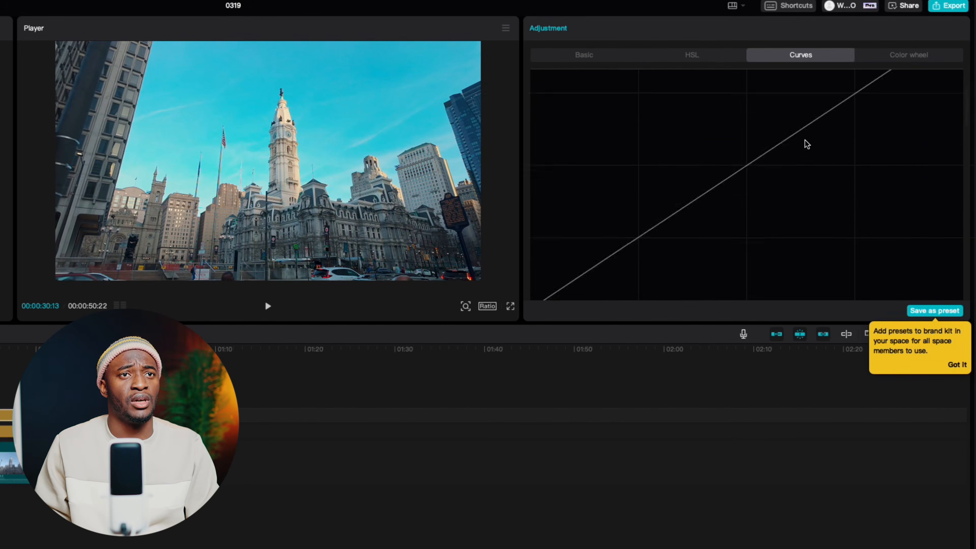
{"action": "scroll", "coordinate": [799, 180], "scroll_direction": "down", "scroll_amount": 2}
{"action": "scroll", "coordinate": [787, 195], "scroll_direction": "up", "scroll_amount": 10}
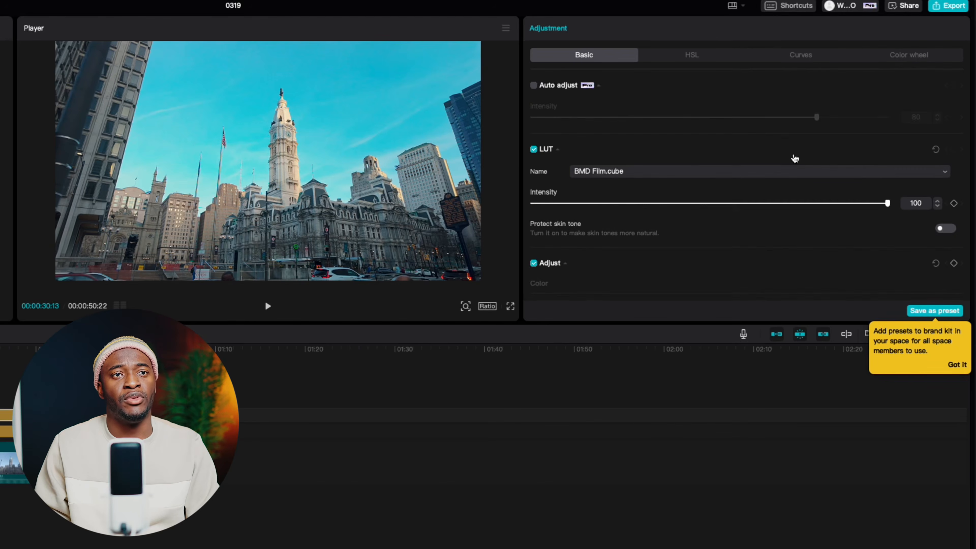
{"action": "left_click", "coordinate": [825, 179]}
{"action": "left_click", "coordinate": [841, 175]}
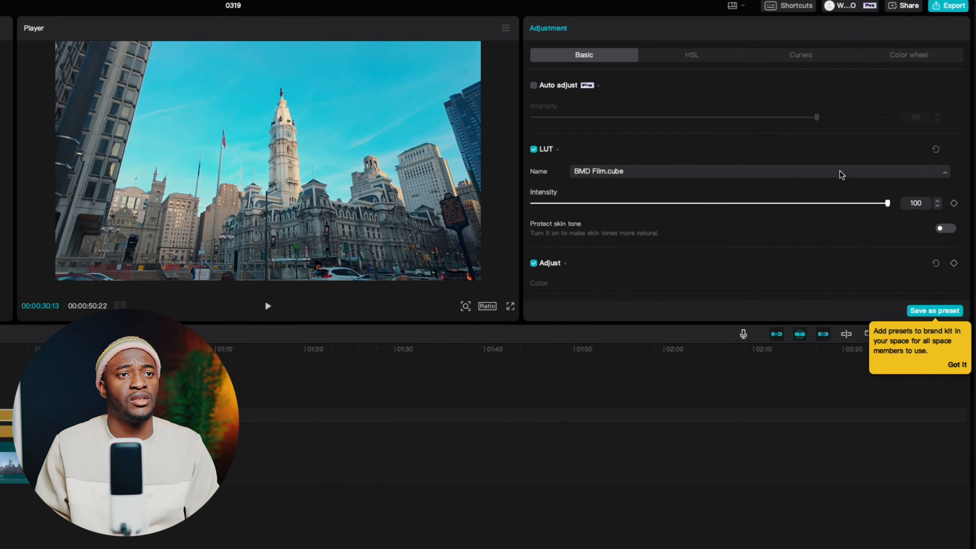
{"action": "left_click_drag", "start_coordinate": [880, 206], "coordinate": [788, 212]}
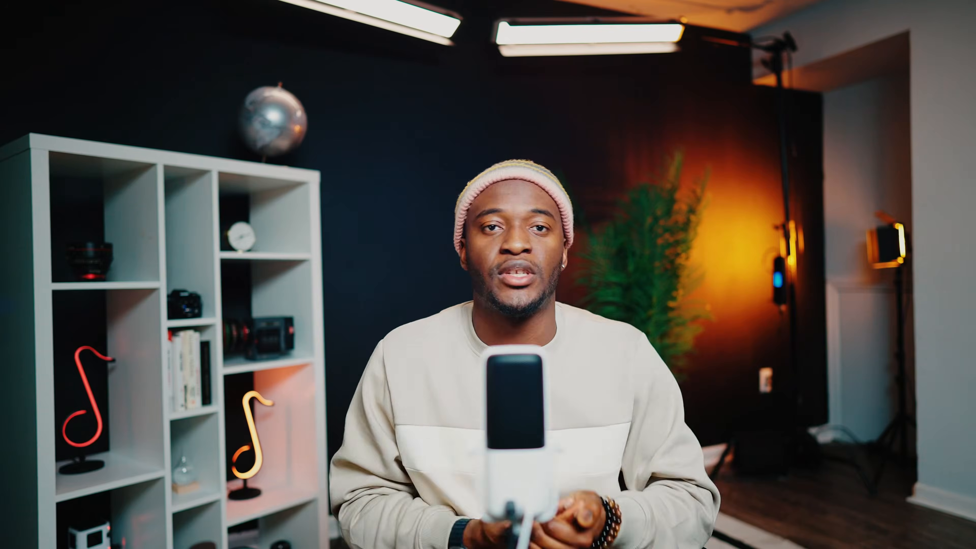